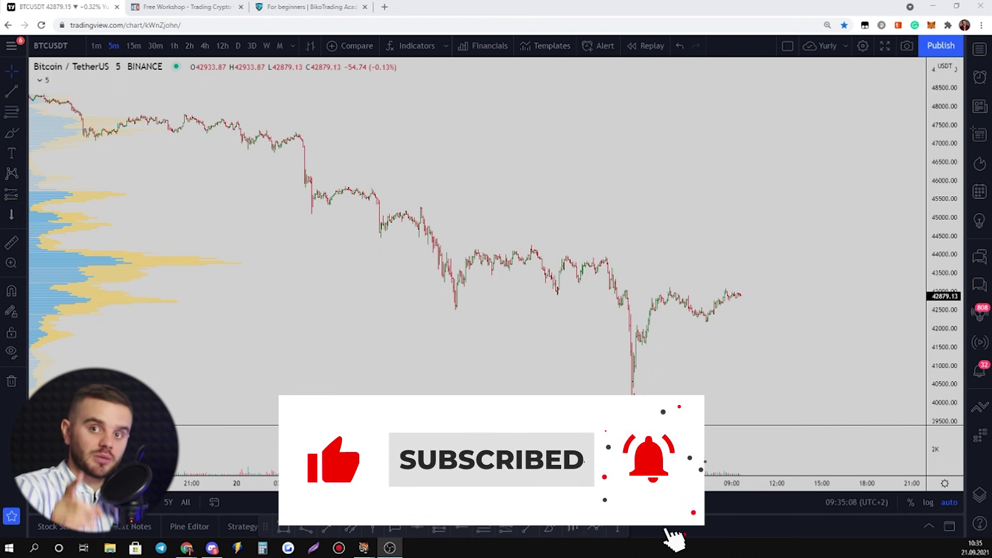
# Step: Switch to Discord and enlarge the Dogecoin chart screenshot posted in the crypto_trading-plans channel
pyautogui.hotkey('alt', 'Tab')
pyautogui.click(15, 88)
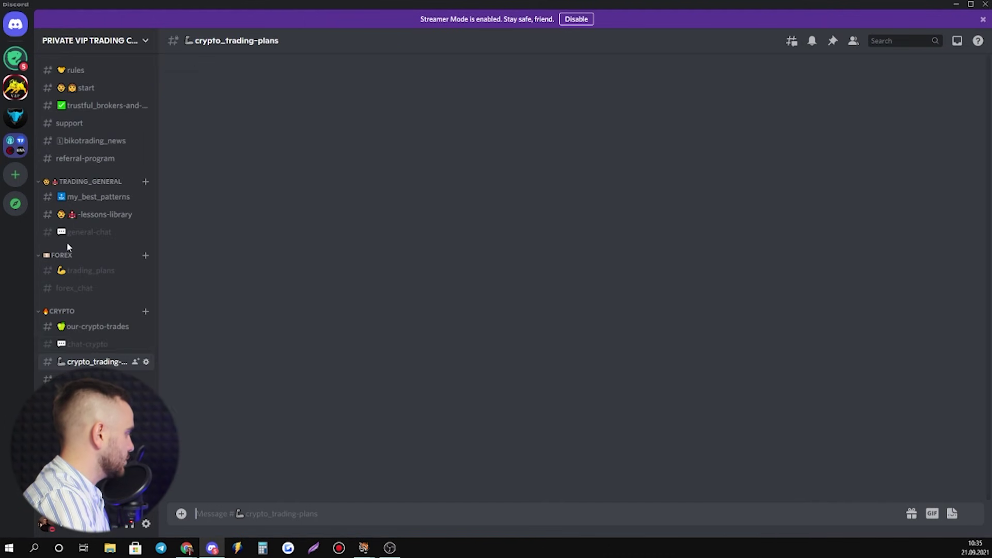
pyautogui.scroll(20, 331, 372)
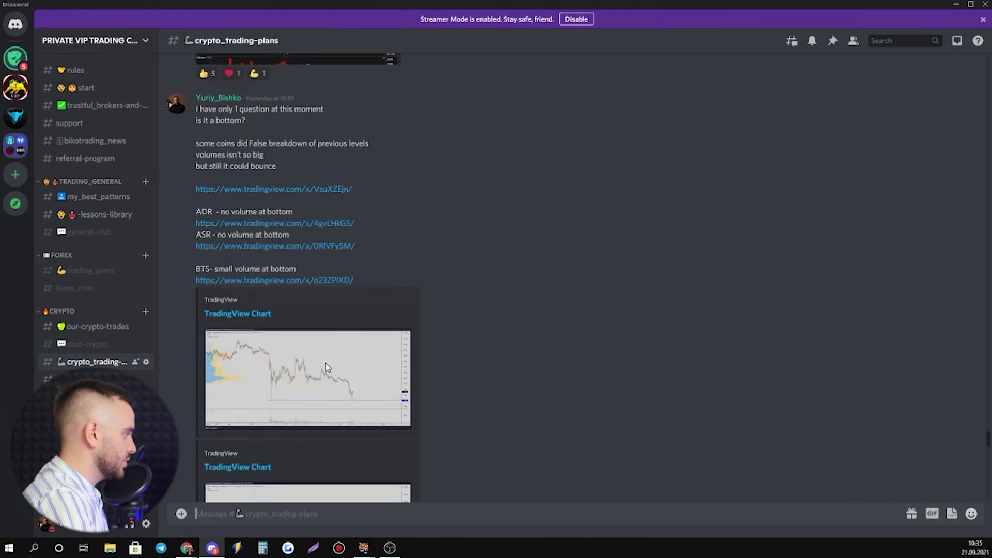
pyautogui.scroll(15, 326, 366)
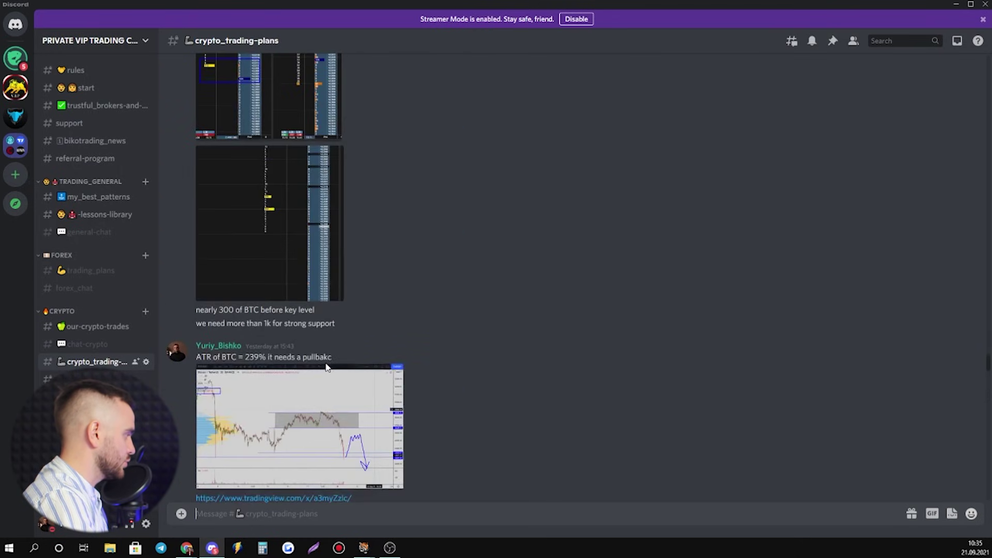
pyautogui.scroll(15, 326, 367)
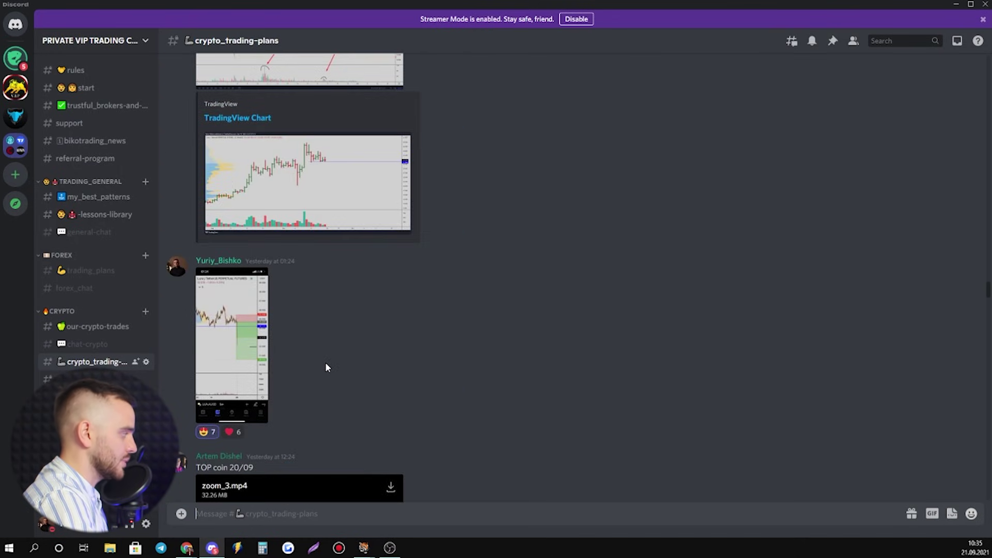
pyautogui.click(300, 119)
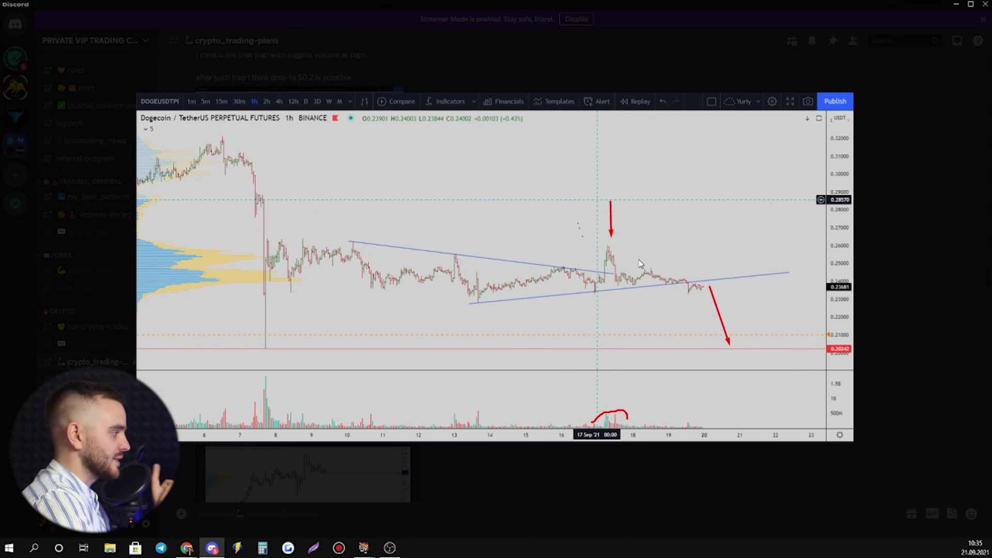
# Step: Mark the 13 September peak and volume, the drop after it and the trend-line breakout in blue pen on the Dogecoin screenshot, then clear the marks
pyautogui.hotkey('ctrl', 'shift', 'd')
pyautogui.moveTo(446, 262); pyautogui.dragTo(462, 258)
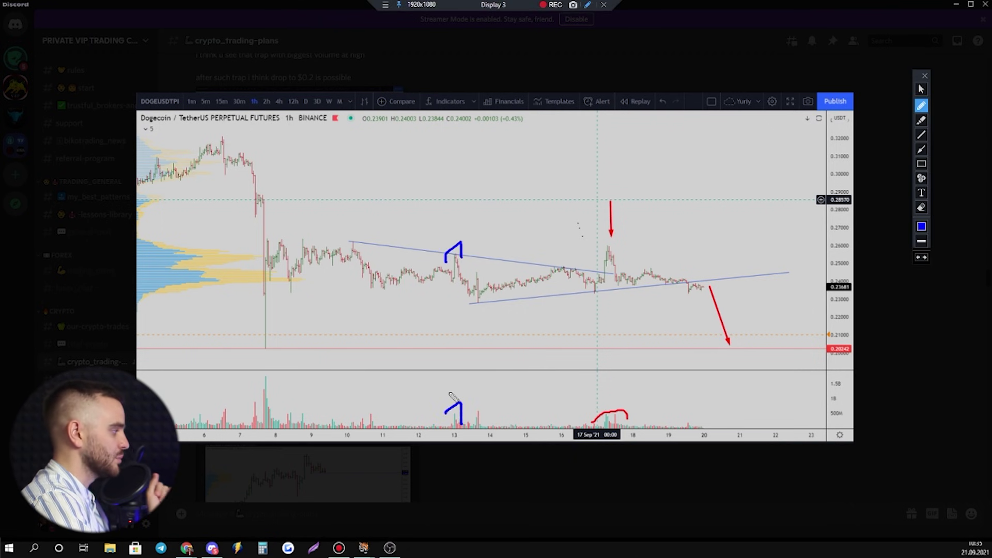
pyautogui.moveTo(454, 254); pyautogui.dragTo(468, 290)
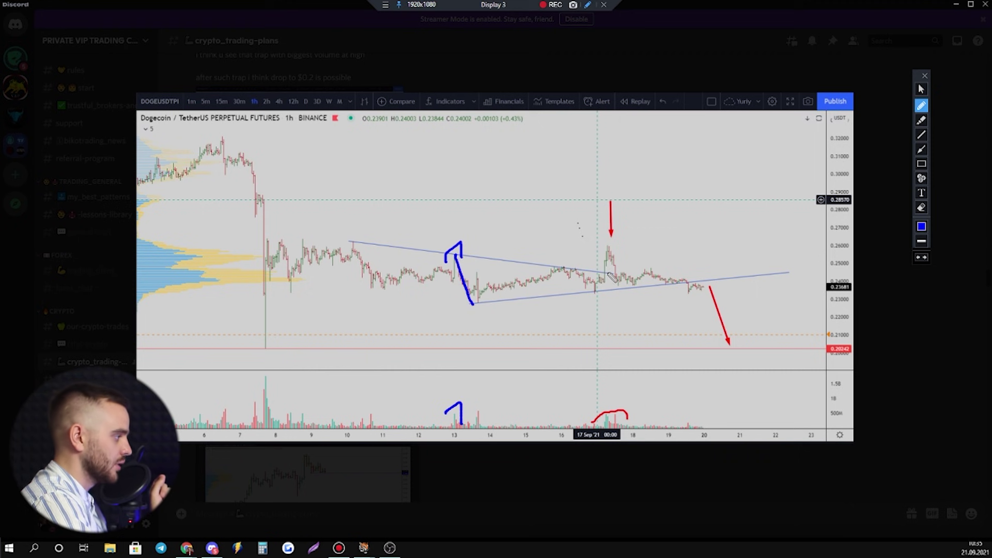
pyautogui.moveTo(539, 263); pyautogui.dragTo(643, 281)
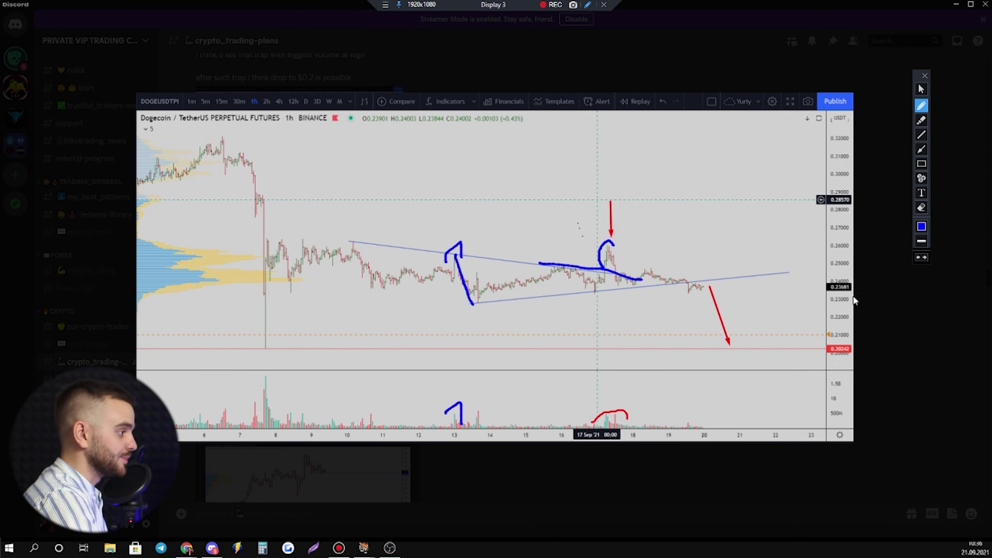
pyautogui.press('Escape')
pyautogui.click(922, 197)
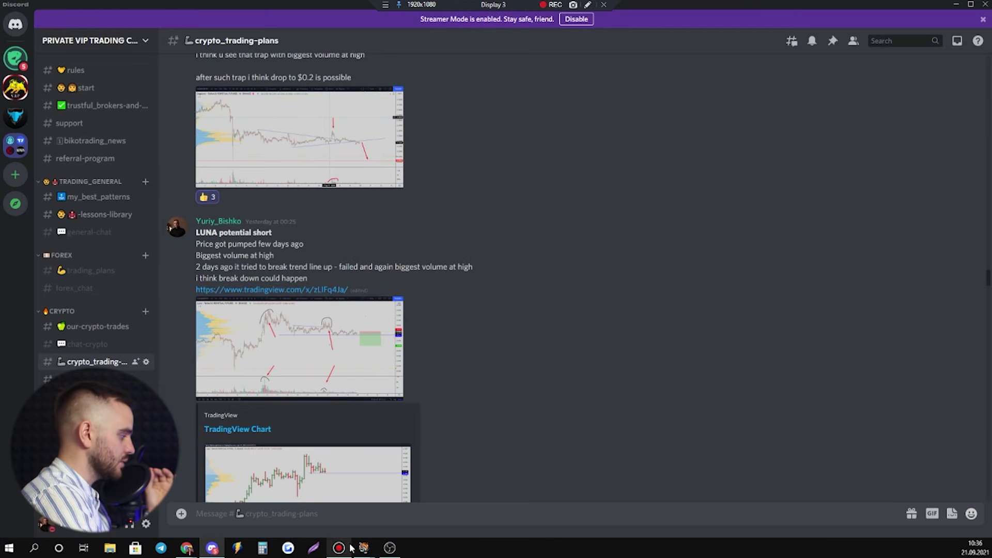
# Step: Switch to Tiger Trade and widen the DOGE/USDT DOM Trader beside the 5M chart
pyautogui.moveTo(352, 547)
pyautogui.click(350, 526)
pyautogui.moveTo(264, 258); pyautogui.dragTo(602, 257)
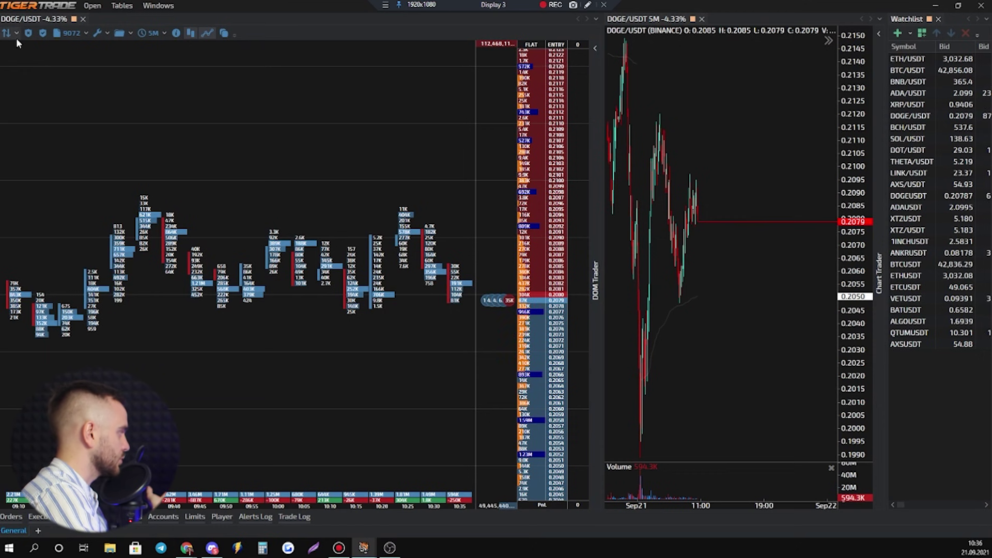
pyautogui.click(31, 49)
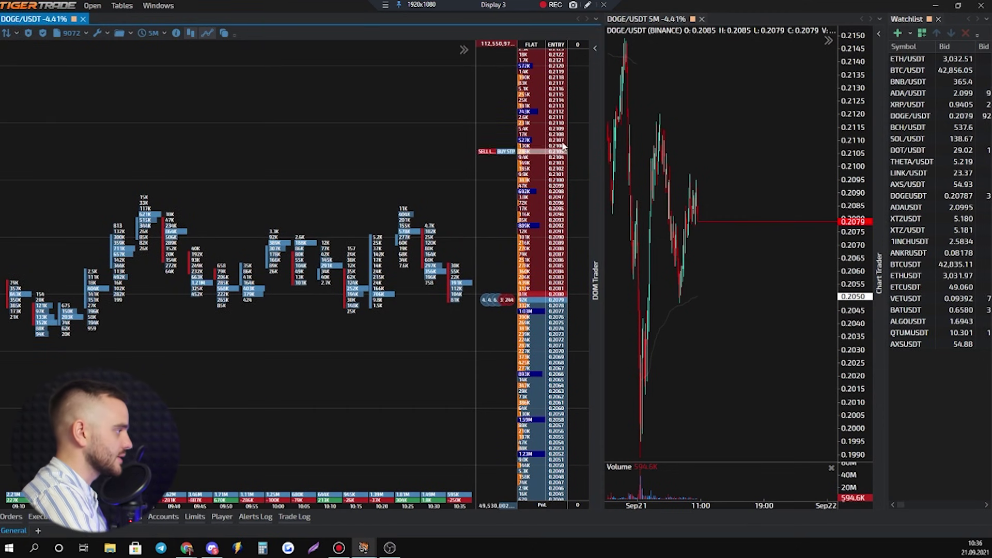
# Step: Set the DOM Trader's clusters to 15M and resize the panels so clusters and the longer DOGE/USDT price history share the window
pyautogui.moveTo(601, 89); pyautogui.dragTo(317, 88)
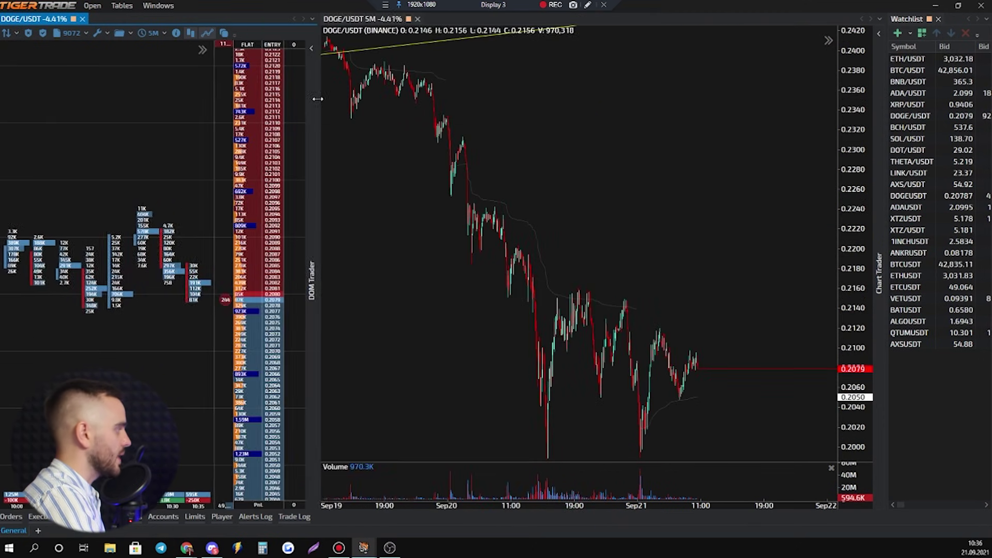
pyautogui.click(156, 34)
pyautogui.click(149, 117)
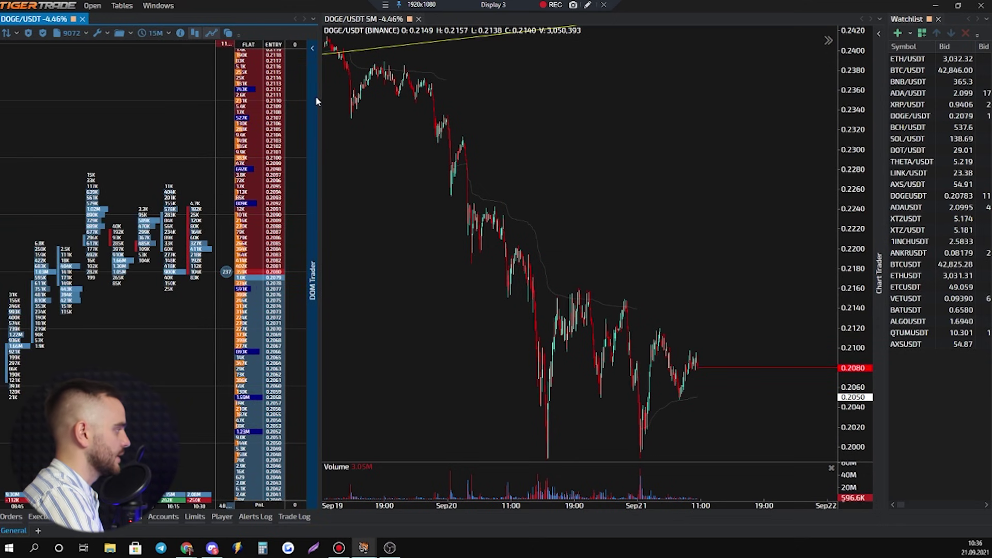
pyautogui.moveTo(315, 95); pyautogui.dragTo(377, 103)
pyautogui.scroll(-5, 716, 171)
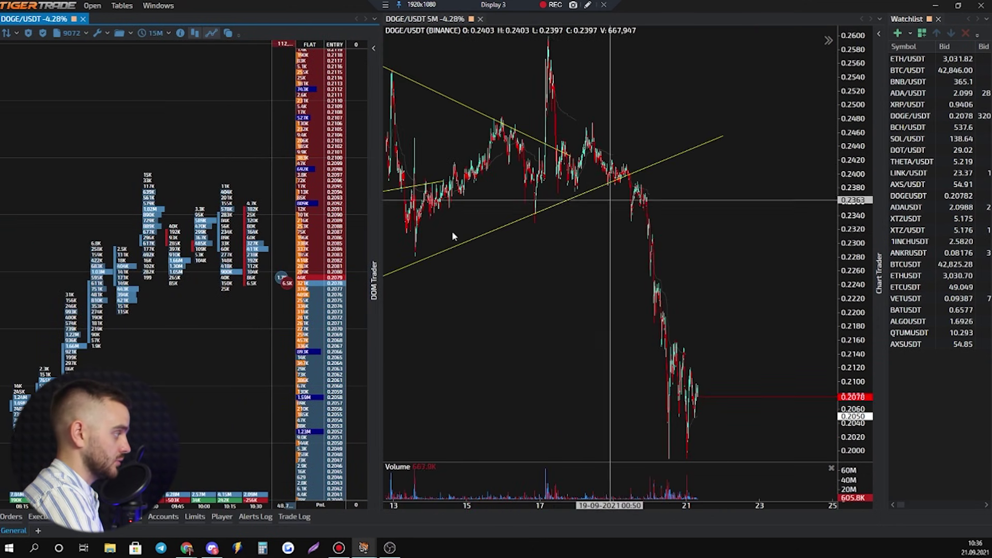
pyautogui.moveTo(381, 184); pyautogui.dragTo(519, 184)
# Step: Sketch the price path in blue pen across the DOGE/USDT clusters and chart, and circle the sell orders around 0.2109
pyautogui.click(588, 4)
pyautogui.moveTo(196, 463); pyautogui.dragTo(195, 446)
pyautogui.moveTo(43, 150); pyautogui.dragTo(325, 246)
pyautogui.moveTo(412, 268); pyautogui.dragTo(656, 316)
pyautogui.moveTo(274, 408)
pyautogui.mouseDown()
pyautogui.moveTo(367, 297)
pyautogui.moveTo(421, 269)
pyautogui.moveTo(457, 295)
pyautogui.moveTo(538, 291)
pyautogui.moveTo(546, 304)
pyautogui.moveTo(582, 118)
pyautogui.mouseUp()
pyautogui.moveTo(453, 102)
pyautogui.mouseDown()
pyautogui.moveTo(538, 110)
pyautogui.moveTo(449, 99)
pyautogui.mouseUp()
pyautogui.moveTo(303, 165)
pyautogui.mouseDown()
pyautogui.moveTo(343, 133)
pyautogui.moveTo(399, 116)
pyautogui.mouseUp()
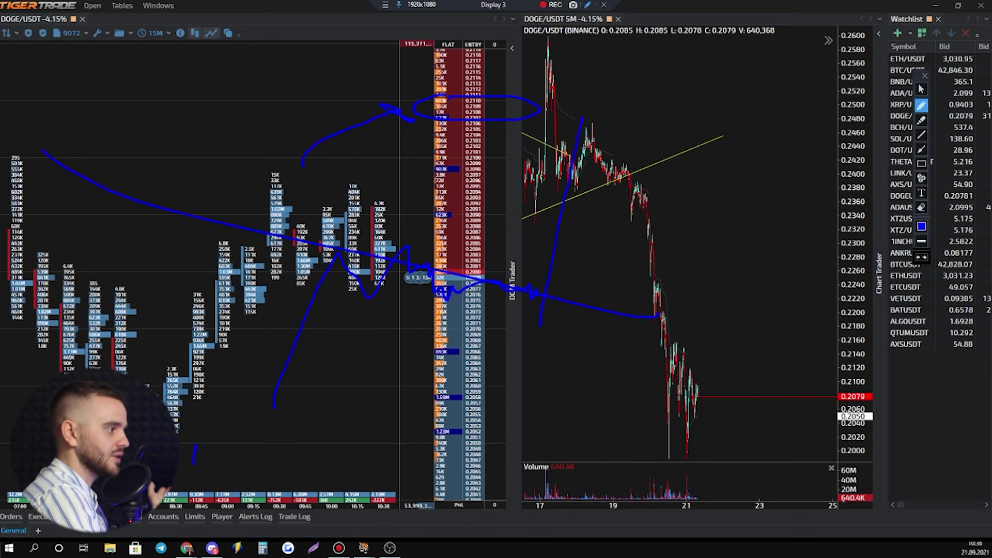
# Step: Circle the sell orders around 0.2109 and sketch a rise and fall from them in yellow pen, then clear all drawings
pyautogui.click(921, 227)
pyautogui.click(887, 125)
pyautogui.click(883, 242)
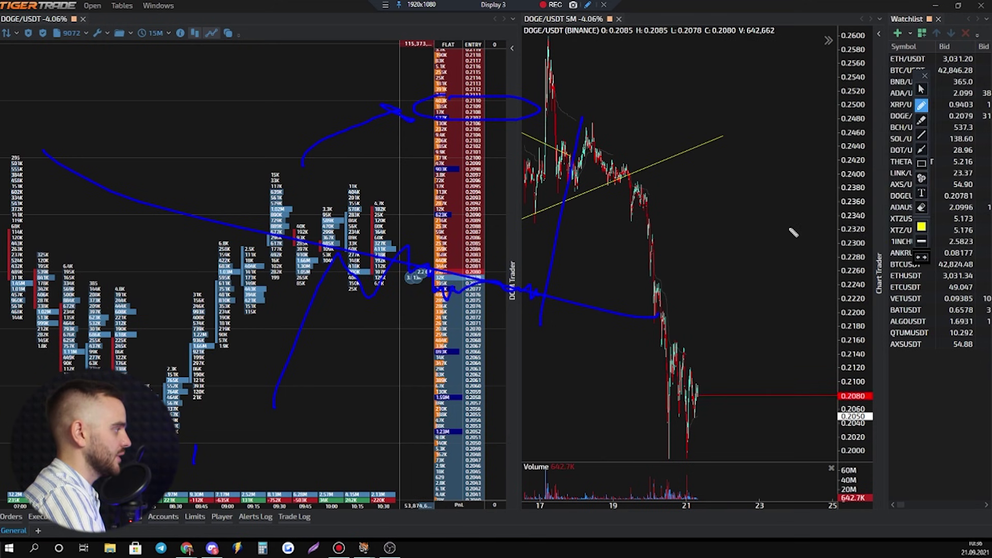
pyautogui.moveTo(469, 96)
pyautogui.mouseDown()
pyautogui.moveTo(584, 92)
pyautogui.moveTo(492, 111)
pyautogui.mouseUp()
pyautogui.moveTo(471, 109); pyautogui.dragTo(426, 114)
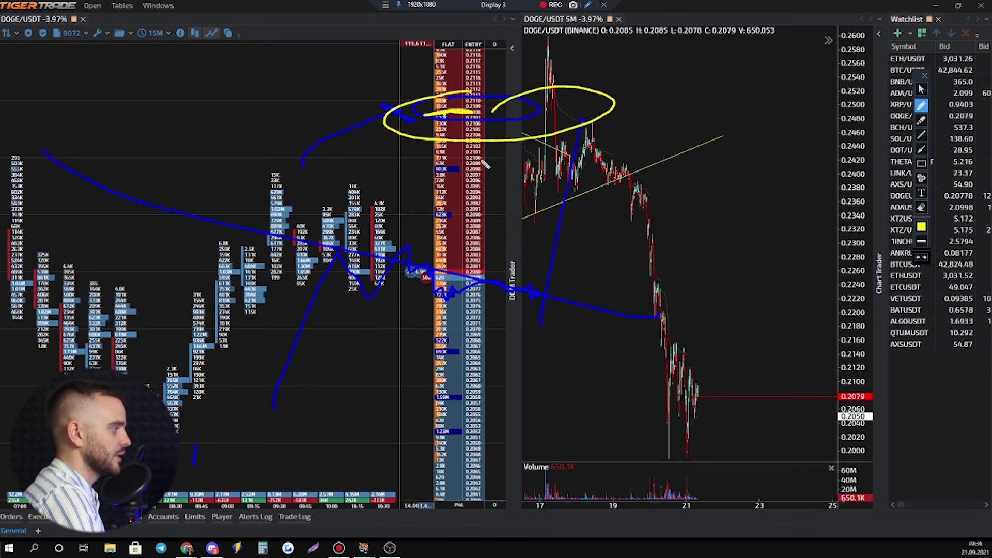
pyautogui.moveTo(312, 391)
pyautogui.mouseDown()
pyautogui.moveTo(429, 120)
pyautogui.moveTo(361, 128)
pyautogui.moveTo(460, 130)
pyautogui.moveTo(579, 331)
pyautogui.moveTo(602, 399)
pyautogui.mouseUp()
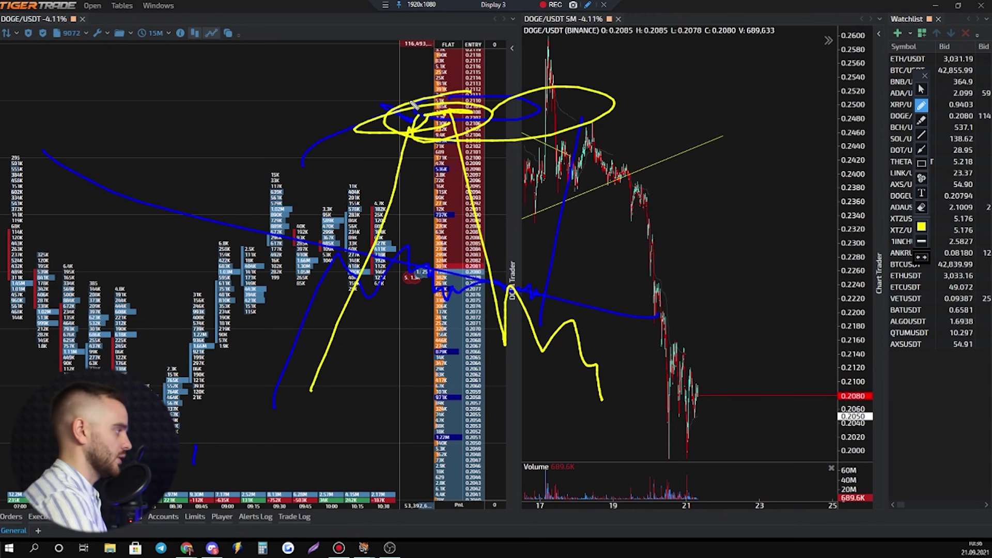
pyautogui.press('Escape')
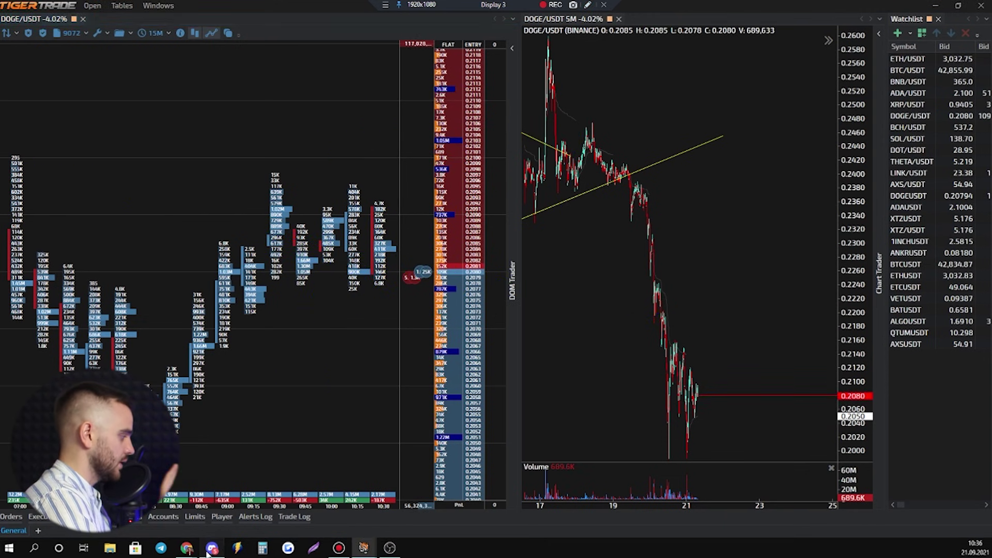
# Step: Switch to Discord and view the Dogecoin chart screenshot enlarged again
pyautogui.click(212, 548)
pyautogui.click(286, 372)
pyautogui.click(624, 457)
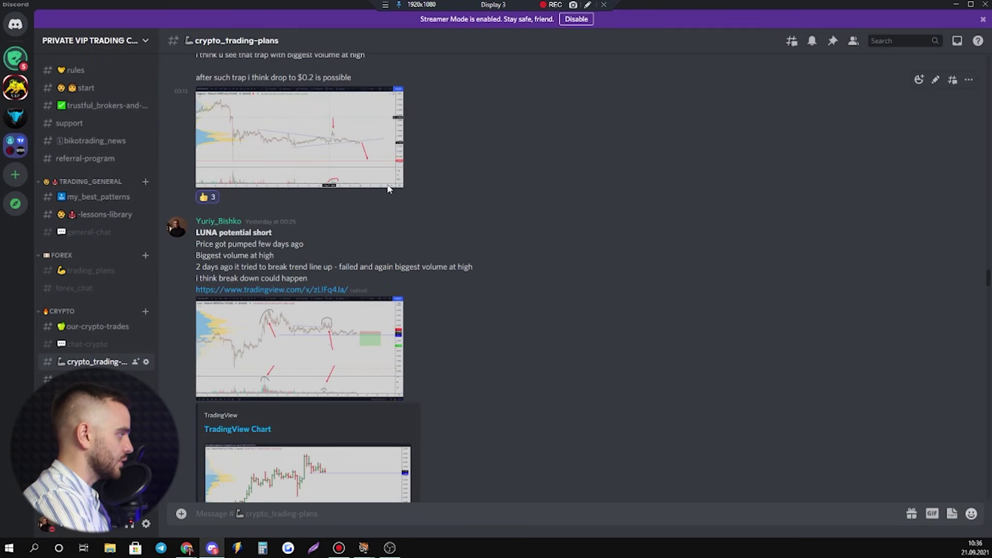
pyautogui.click(299, 137)
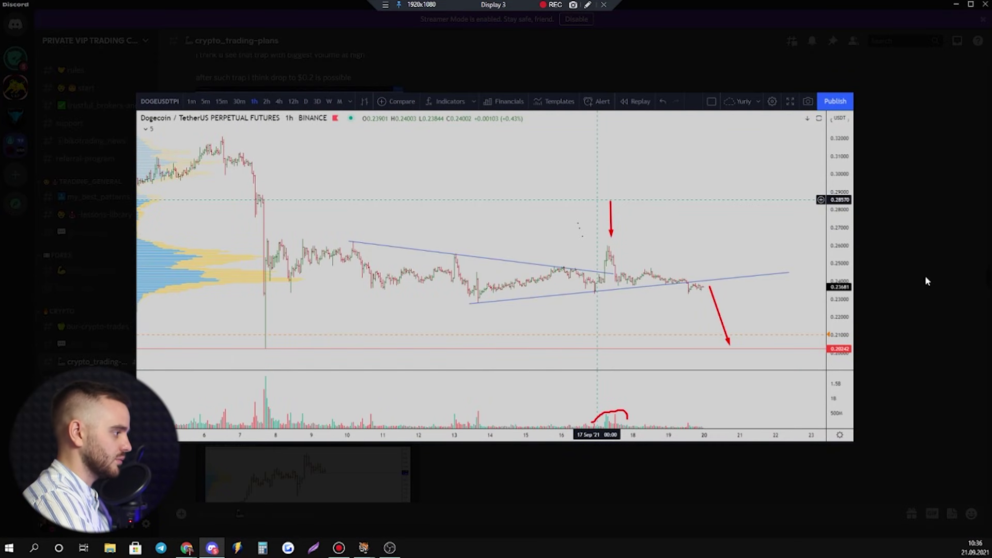
pyautogui.click(926, 278)
# Step: View the hourly and daily chart images attached to the LUNA potential short post
pyautogui.scroll(-3, 389, 345)
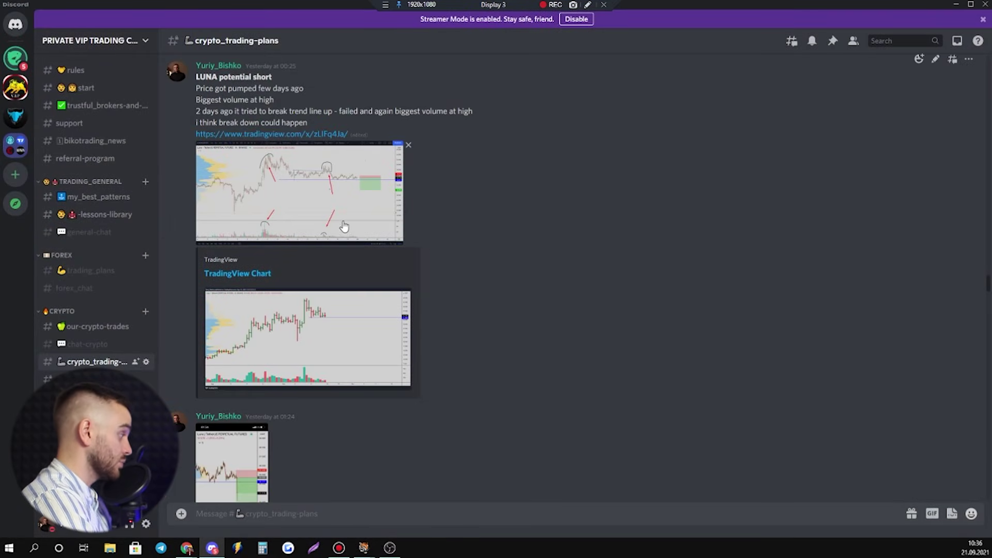
pyautogui.click(342, 223)
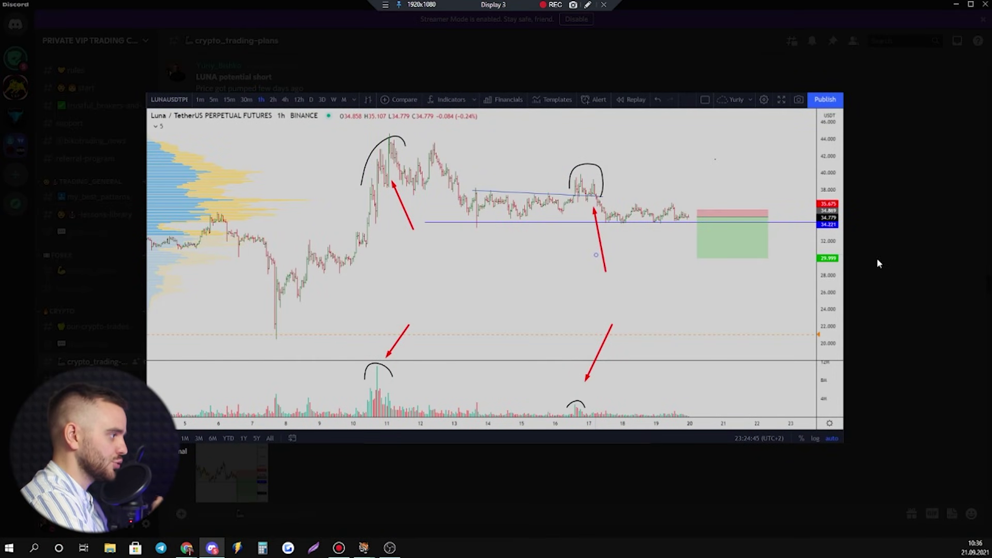
pyautogui.click(878, 263)
pyautogui.click(306, 380)
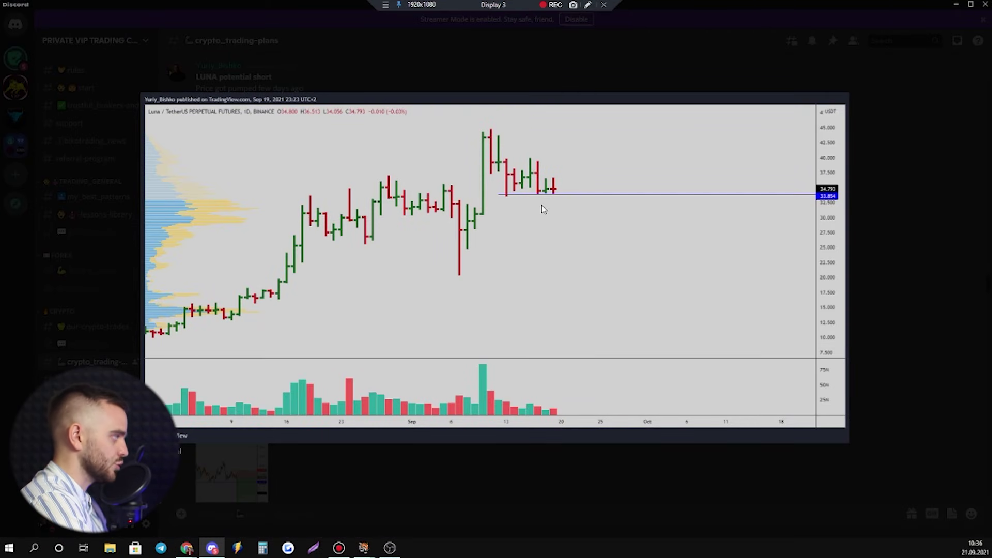
pyautogui.click(922, 257)
# Step: Find the Cardano trade plan among the older channel posts and view its chart image enlarged
pyautogui.scroll(-1, 393, 351)
pyautogui.scroll(4, 341, 361)
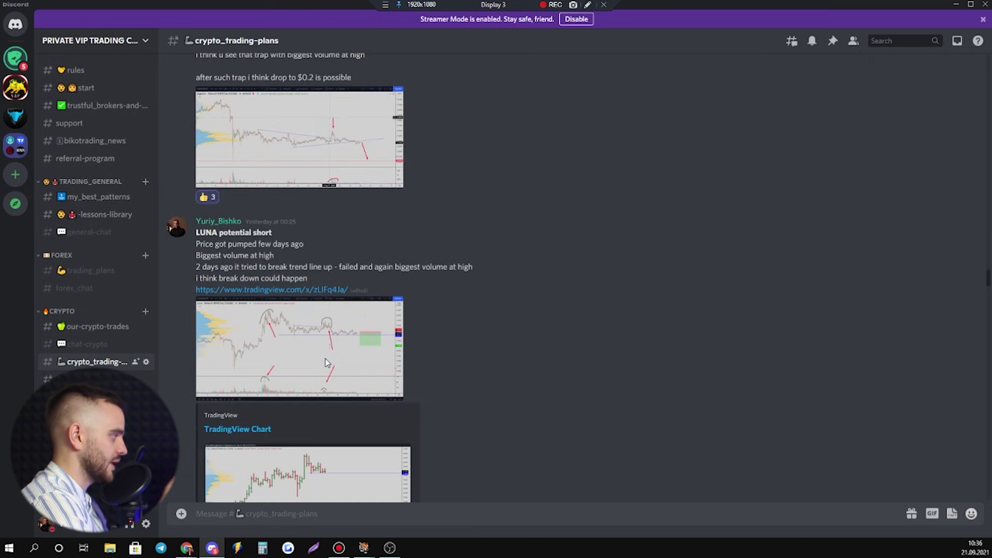
pyautogui.scroll(15, 326, 362)
pyautogui.click(308, 248)
pyautogui.click(817, 189)
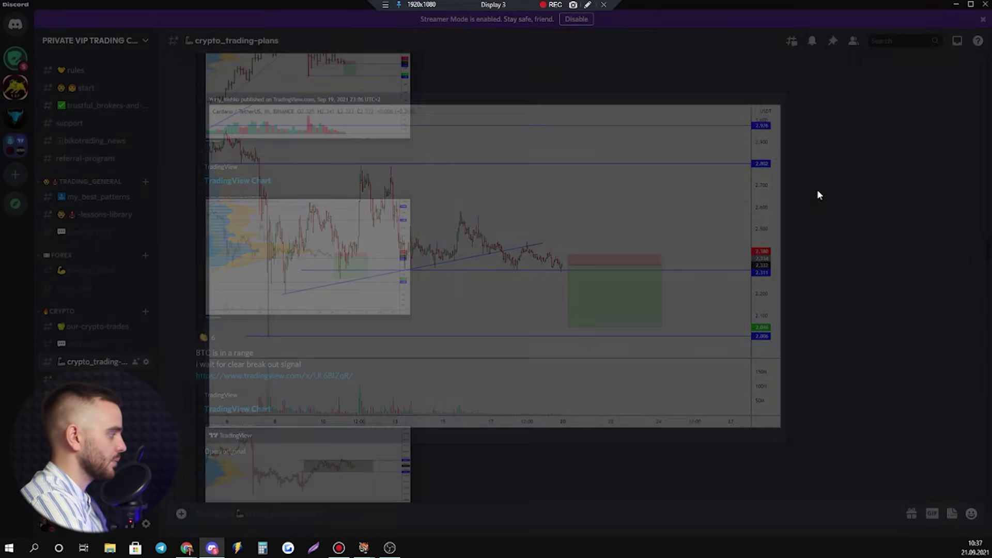
# Step: Switch to TradingView, load DOGEUSDT from the TOP SPOT watchlist and set the chart to the daily timeframe
pyautogui.moveTo(190, 552)
pyautogui.click(162, 517)
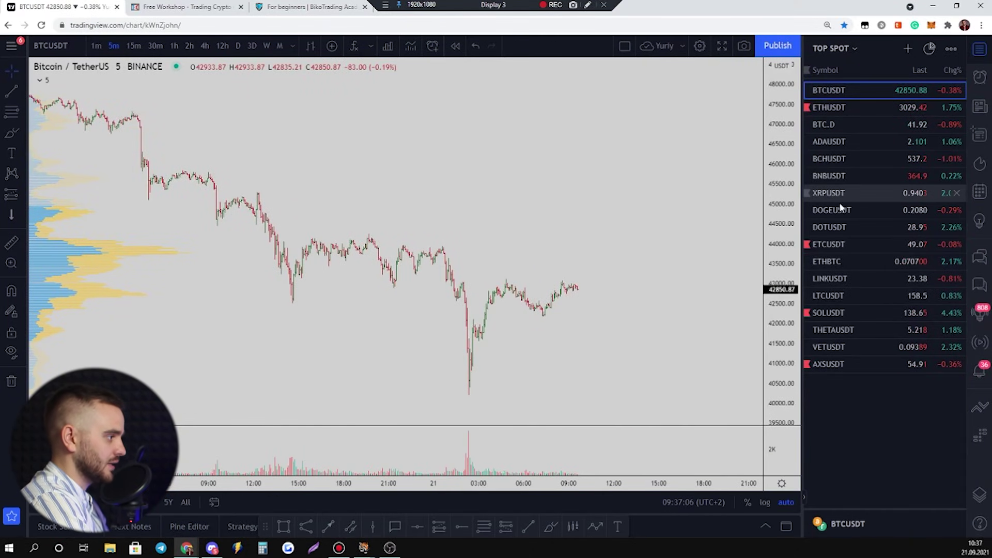
pyautogui.click(848, 210)
pyautogui.scroll(-6, 656, 253)
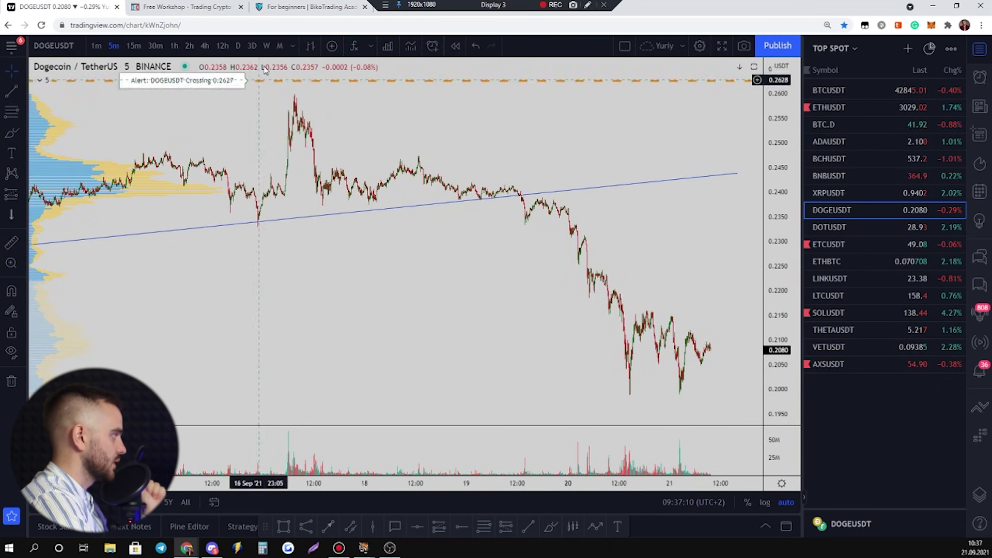
pyautogui.click(240, 57)
pyautogui.scroll(6, 449, 328)
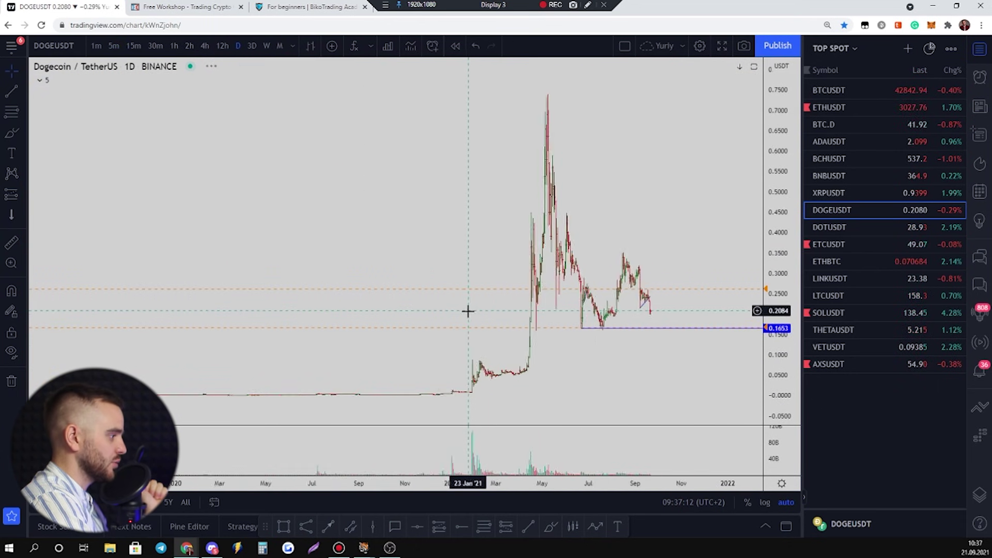
pyautogui.scroll(5, 674, 279)
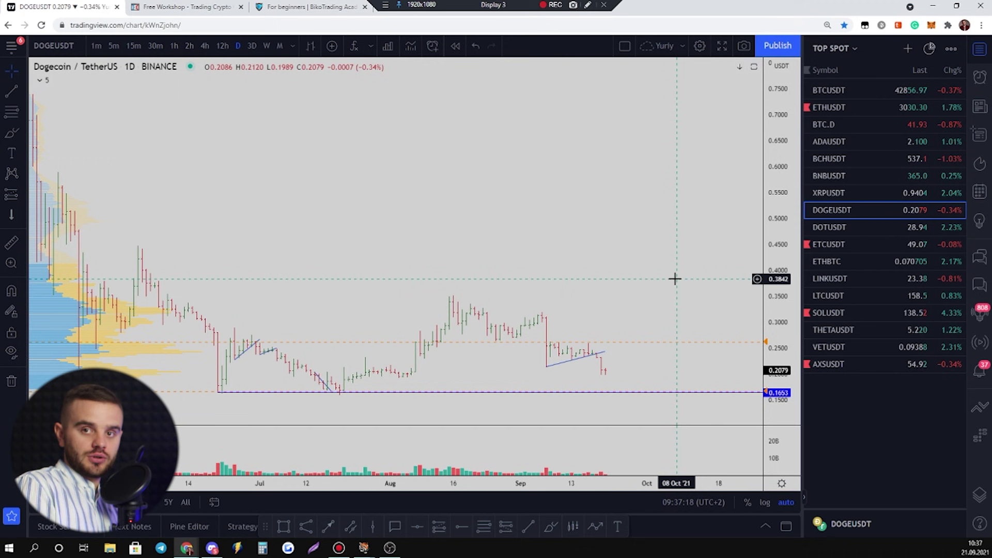
# Step: Show the Free Workshop webinar page and return to the DOGEUSDT chart
pyautogui.hotkey('ctrl', 'Tab')
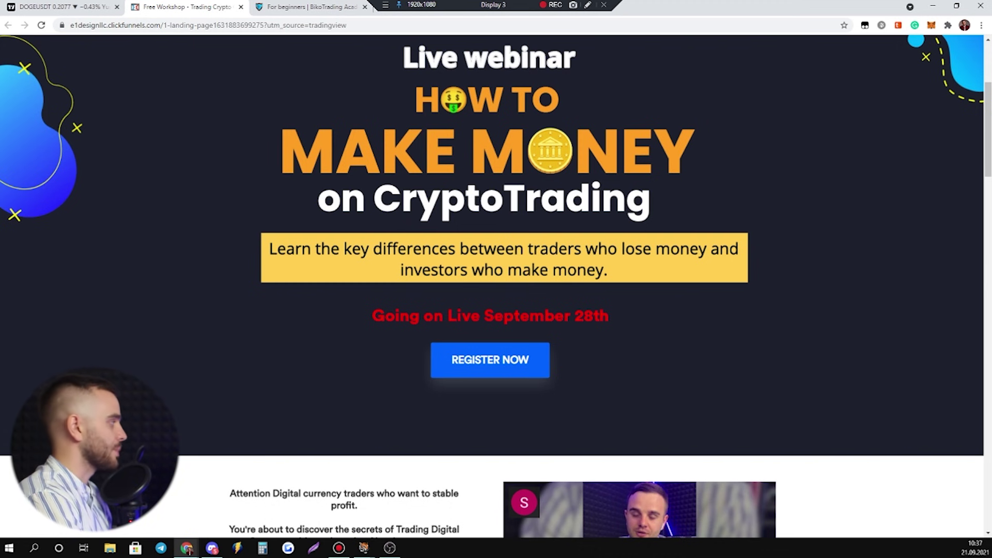
pyautogui.hotkey('ctrl', 'shift', 'Tab')
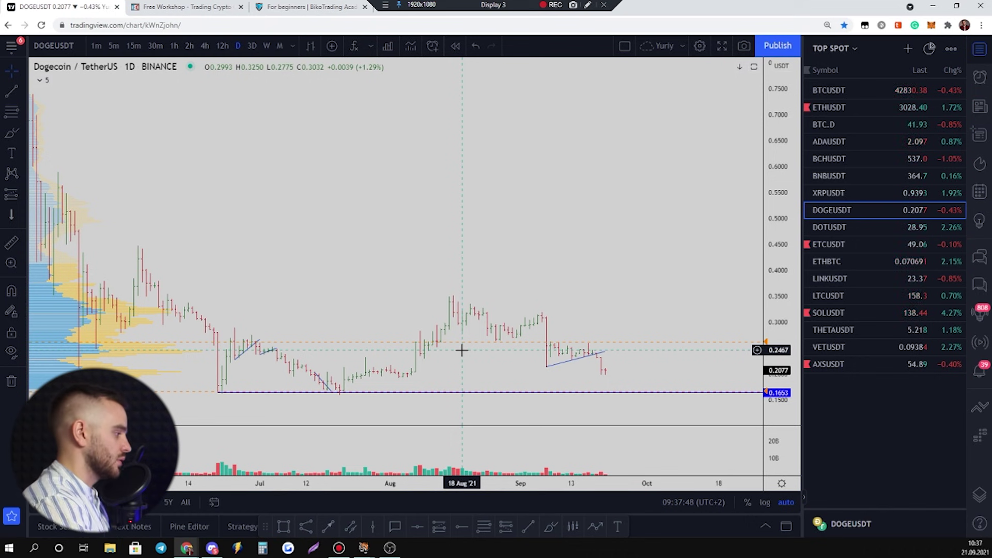
# Step: Check DOGEUSDT on the hourly chart and, back on the daily timeframe, measure the rally from the April low to the May peak
pyautogui.click(174, 45)
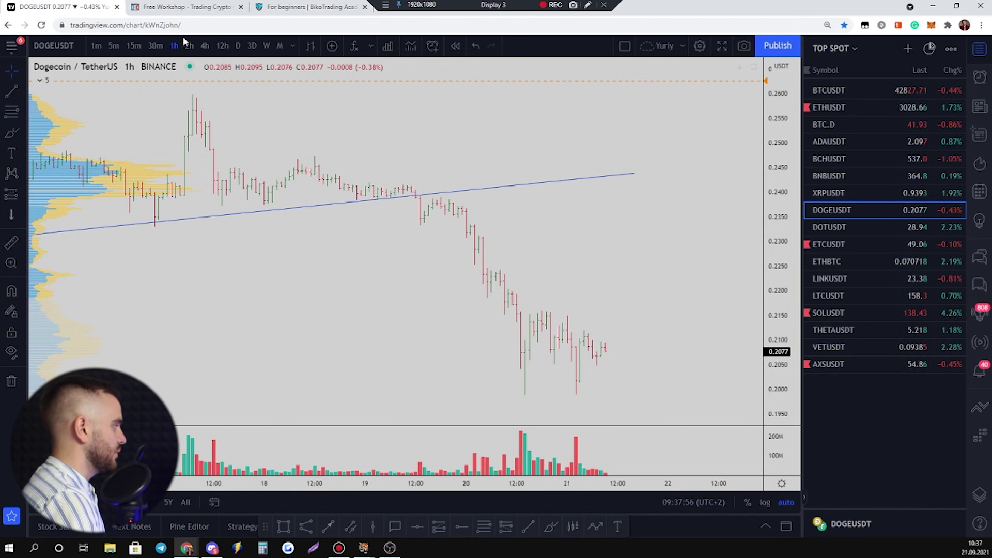
pyautogui.click(239, 47)
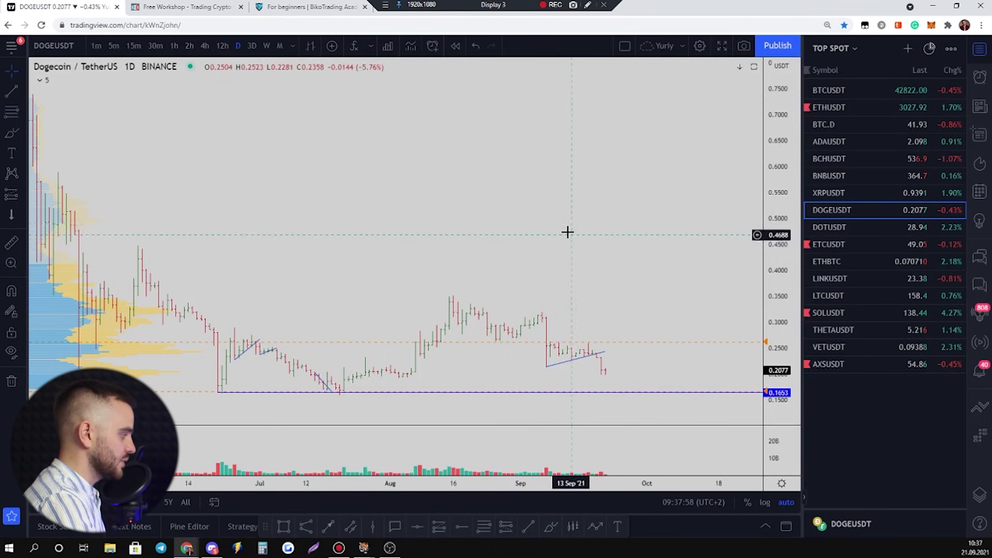
pyautogui.click(11, 241)
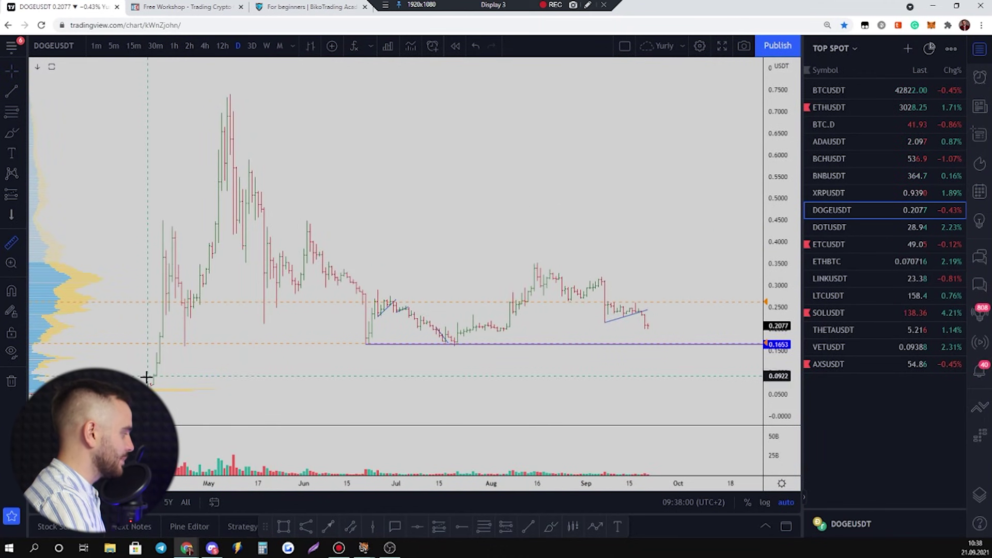
pyautogui.click(145, 389)
pyautogui.click(233, 96)
pyautogui.moveTo(233, 98); pyautogui.dragTo(221, 99)
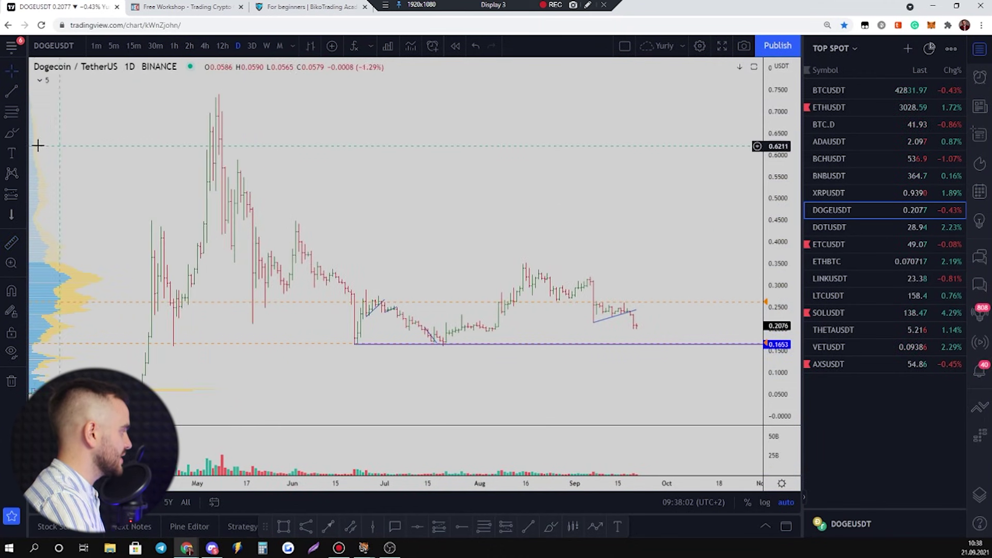
# Step: Measure the DOGEUSDT decline from the May peak down to the June low at the blue support line
pyautogui.click(12, 242)
pyautogui.click(231, 96)
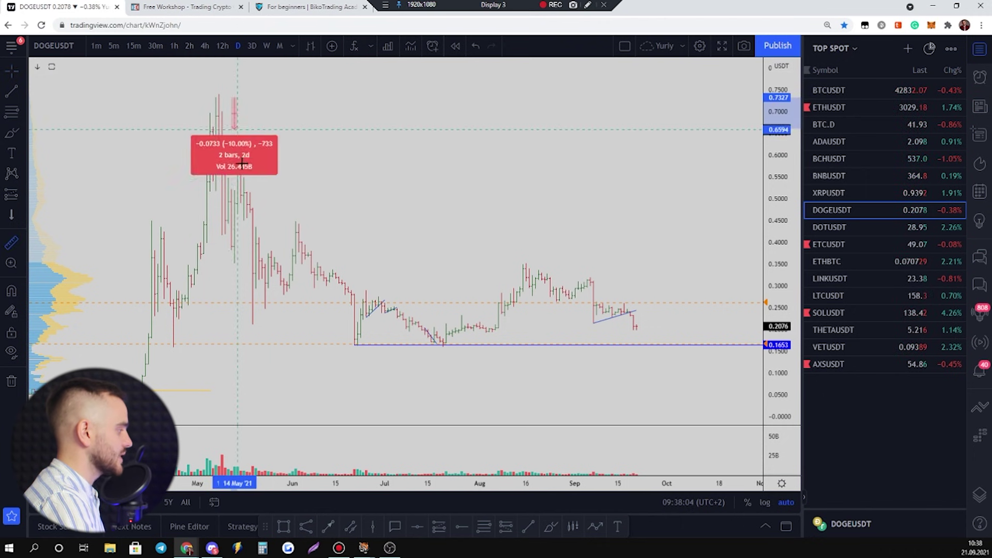
pyautogui.click(353, 346)
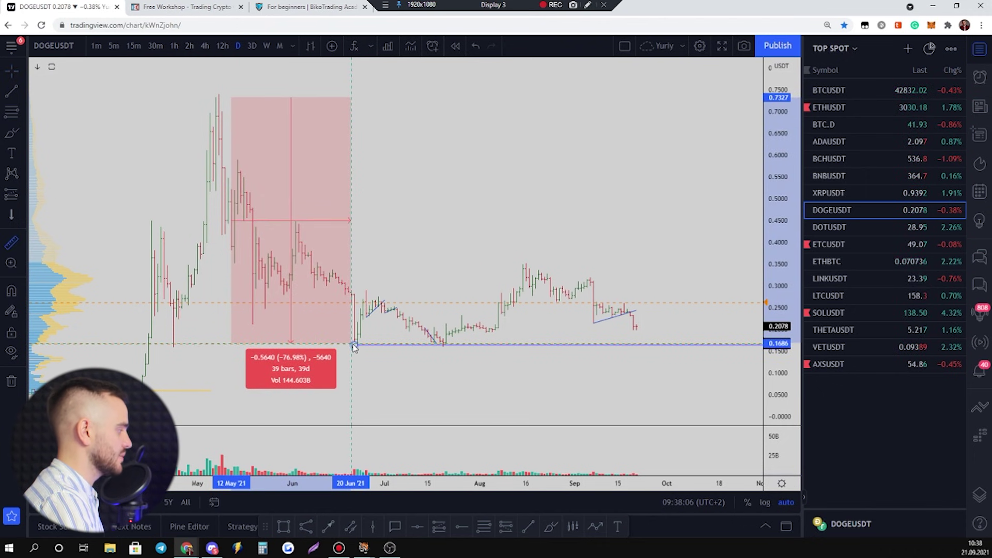
pyautogui.click(492, 262)
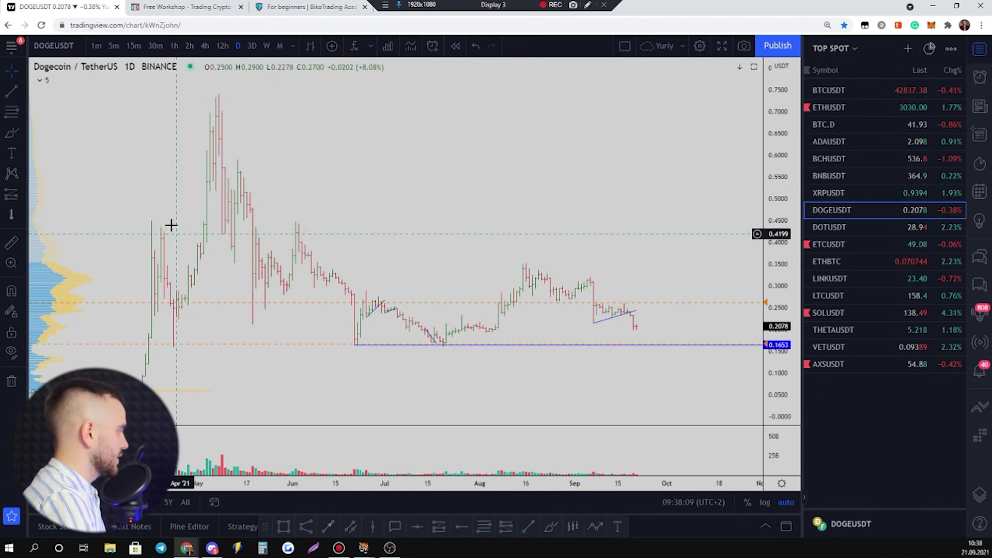
# Step: Measure the drop from the April high down to the 0.1653 support line on the daily chart
pyautogui.press('shift')
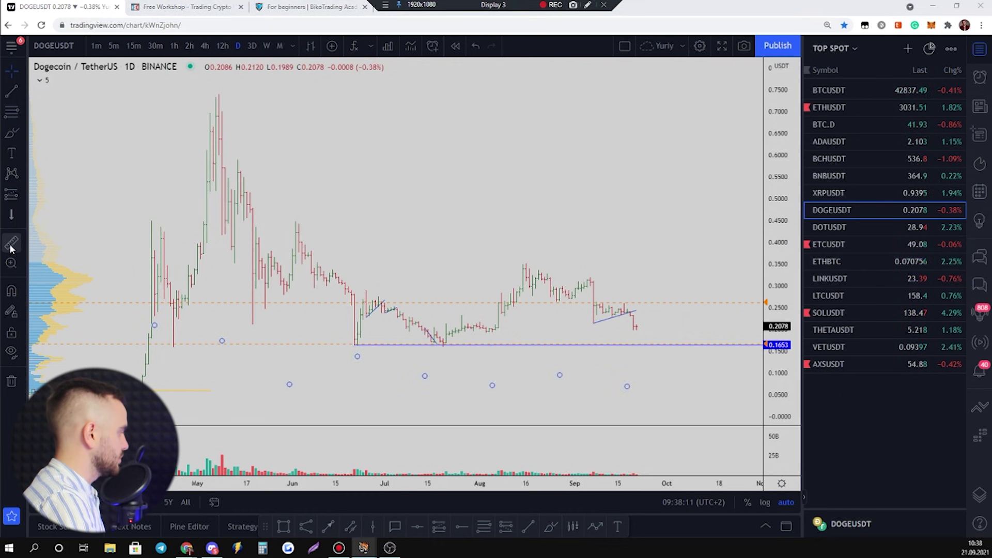
pyautogui.click(139, 223)
pyautogui.click(139, 346)
pyautogui.click(595, 167)
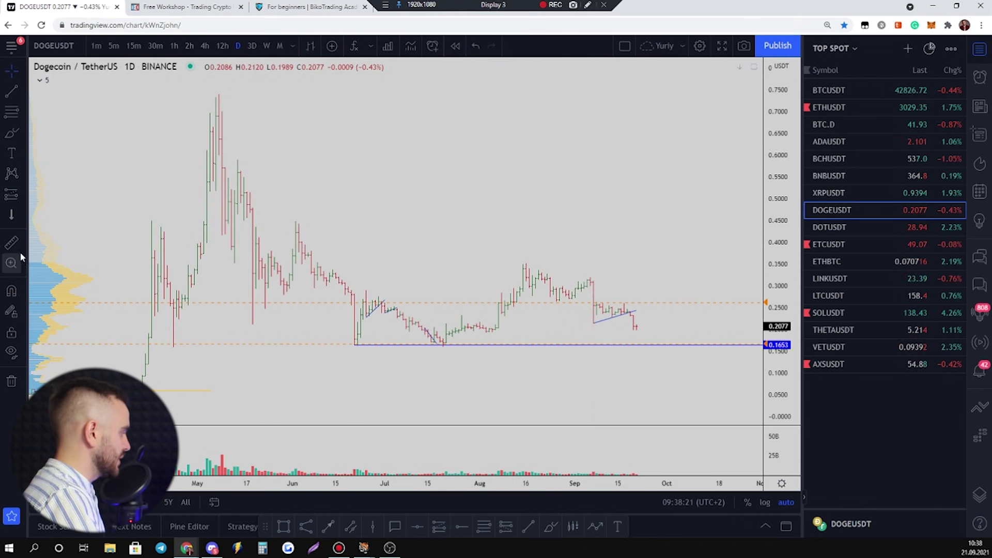
# Step: Measure the fall from the August high to the September low and to a point below the 0.1653 support, at about 0.1307
pyautogui.keyDown('shift'); pyautogui.click(532, 267); pyautogui.keyUp('shift')
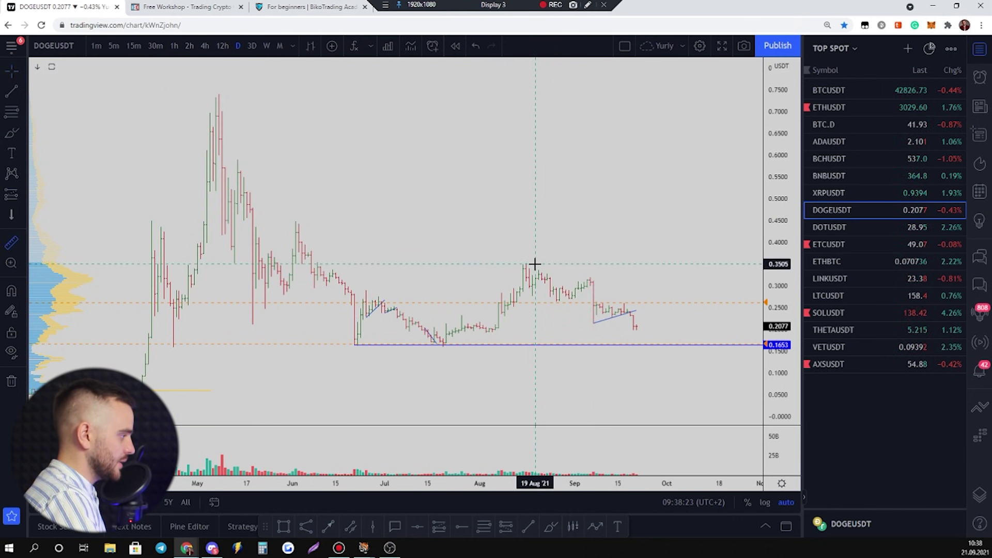
pyautogui.click(631, 329)
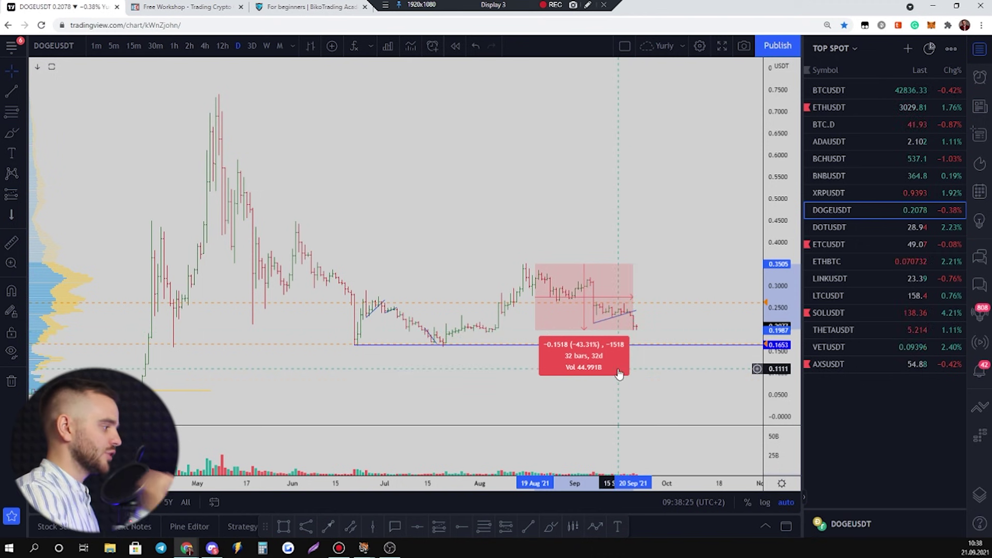
pyautogui.click(15, 244)
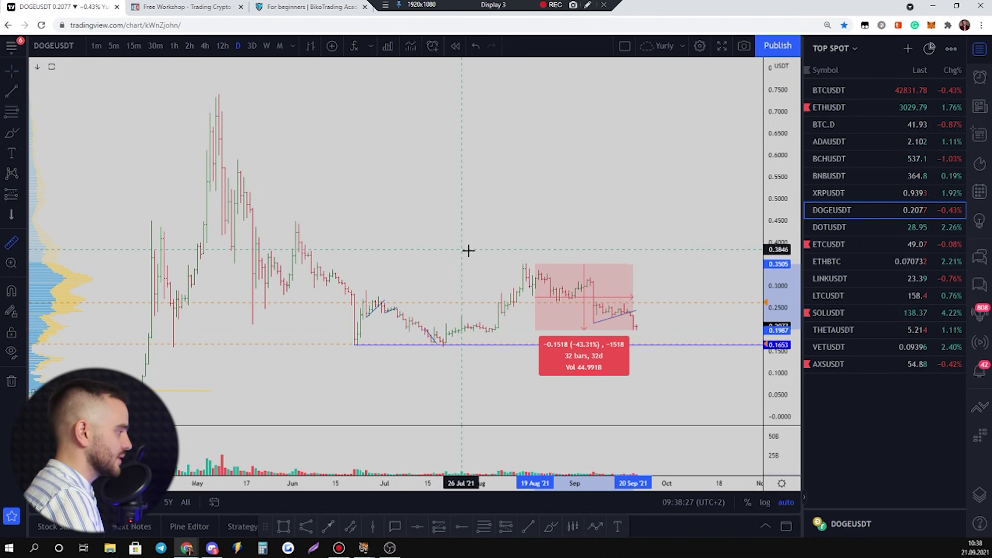
pyautogui.click(517, 265)
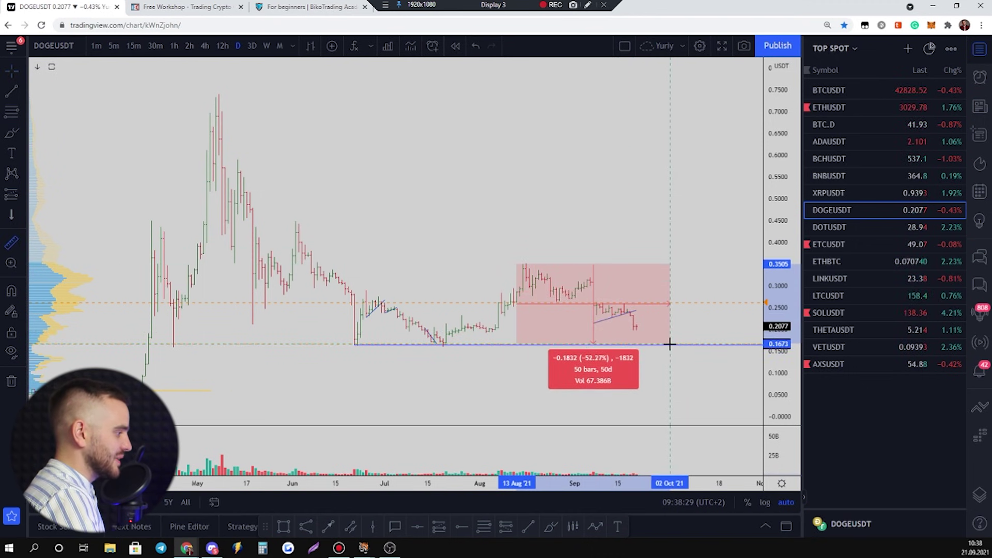
pyautogui.click(666, 360)
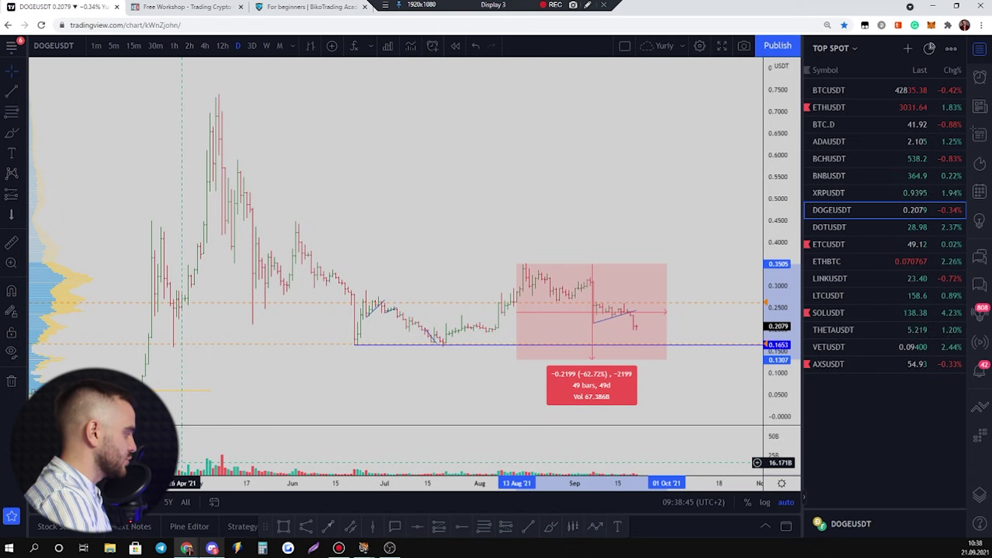
# Step: Switch to Telegram, browse the recent posts of the Biko_Trading Academy channel and return to the DOGEUSDT chart
pyautogui.click(212, 548)
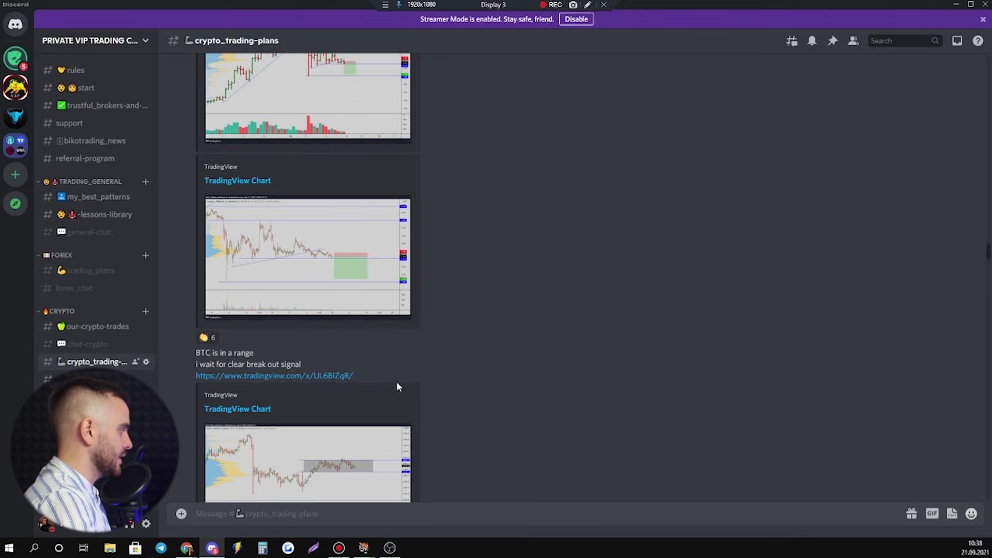
pyautogui.click(161, 548)
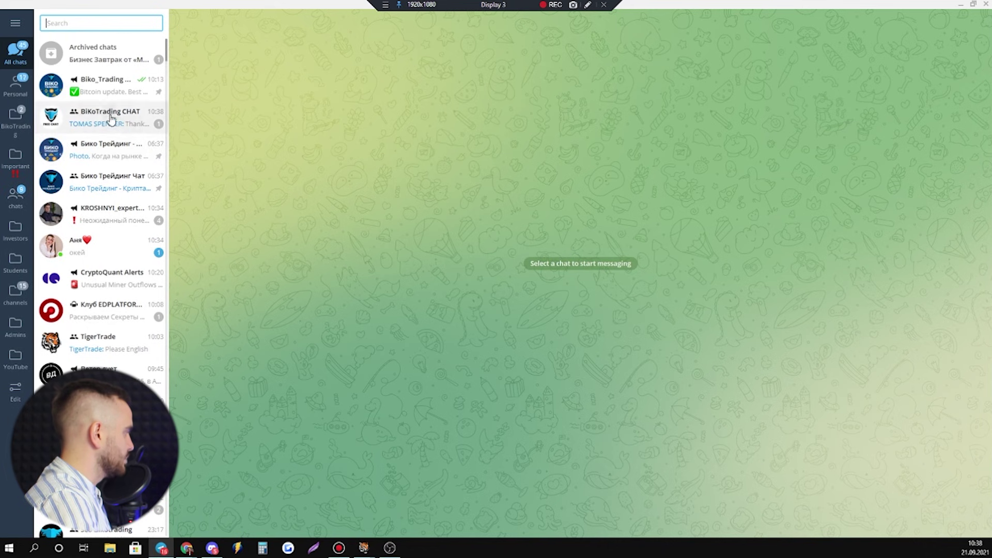
pyautogui.click(109, 86)
pyautogui.moveTo(167, 248); pyautogui.dragTo(104, 250)
pyautogui.scroll(6, 155, 233)
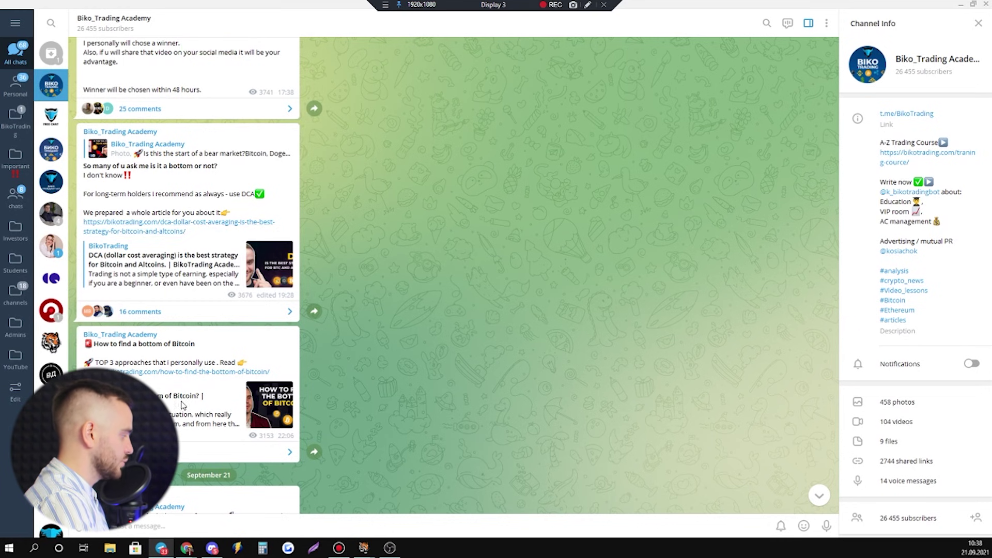
pyautogui.click(185, 547)
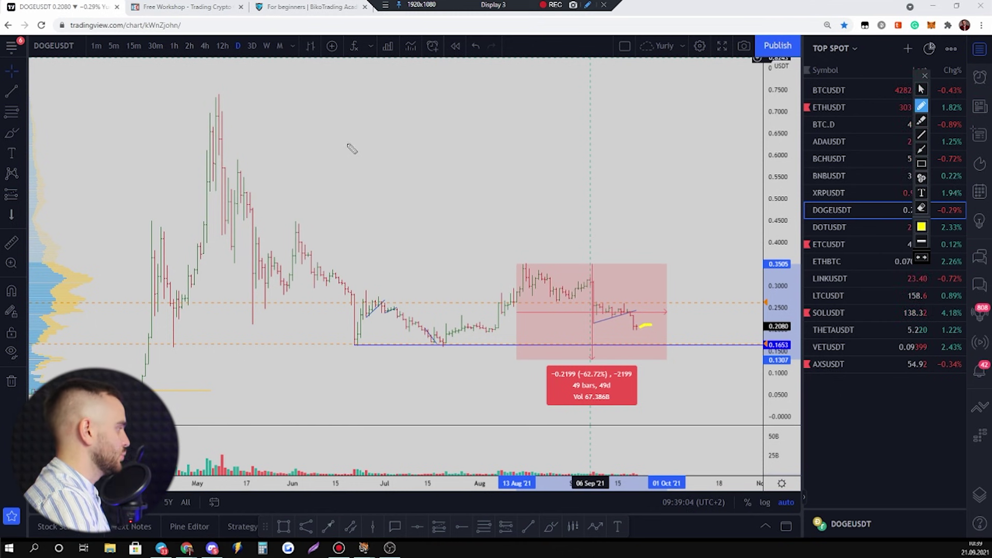
# Step: Draw yellow freehand lettering and a row of increasingly large rounded shapes in the empty area above the price bars
pyautogui.moveTo(316, 102); pyautogui.dragTo(307, 155)
pyautogui.moveTo(335, 96); pyautogui.dragTo(347, 165)
pyautogui.moveTo(457, 101); pyautogui.dragTo(526, 100)
pyautogui.moveTo(643, 100); pyautogui.dragTo(601, 106)
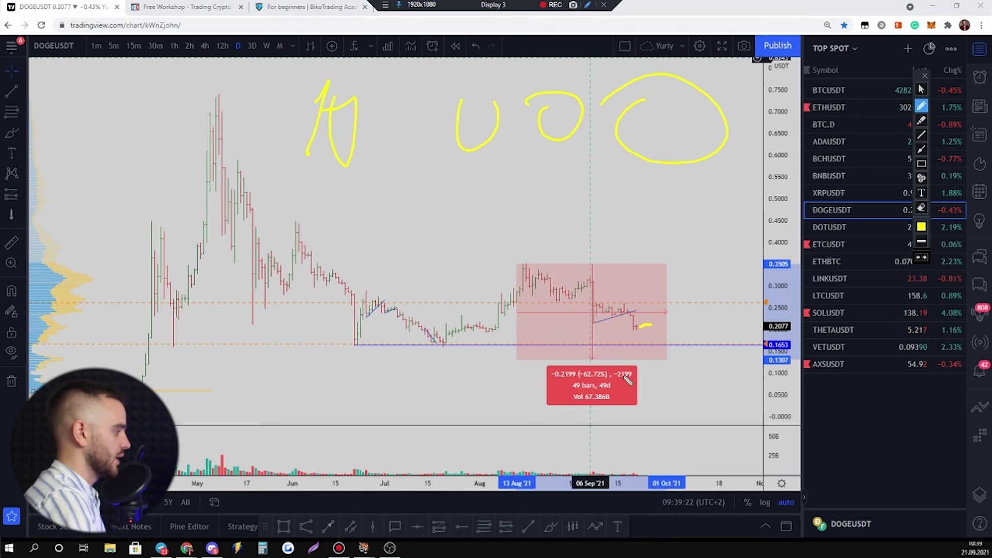
# Step: Mark successive lower price levels with short yellow strokes beneath the latest bar and join them with a vertical line
pyautogui.moveTo(637, 339); pyautogui.dragTo(655, 338)
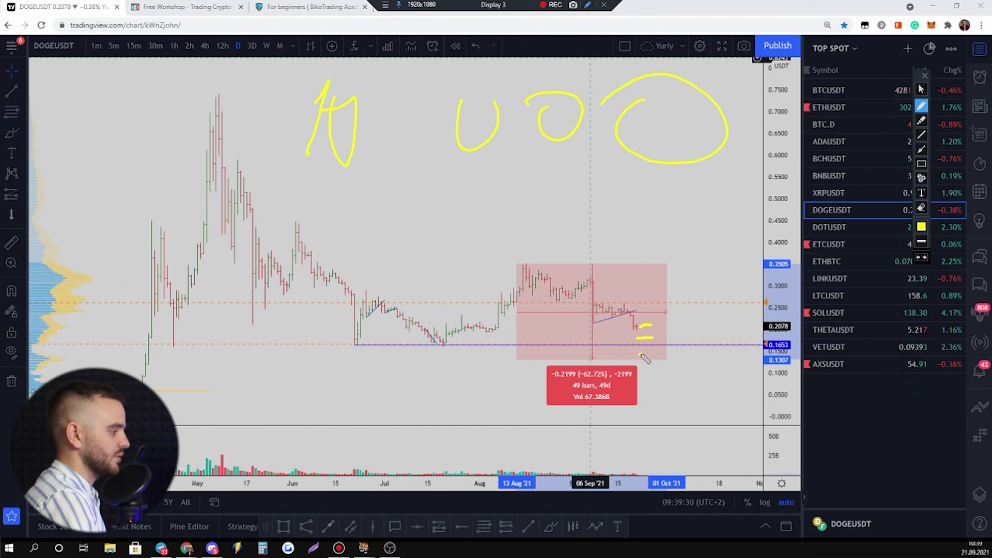
pyautogui.moveTo(639, 355); pyautogui.dragTo(668, 366)
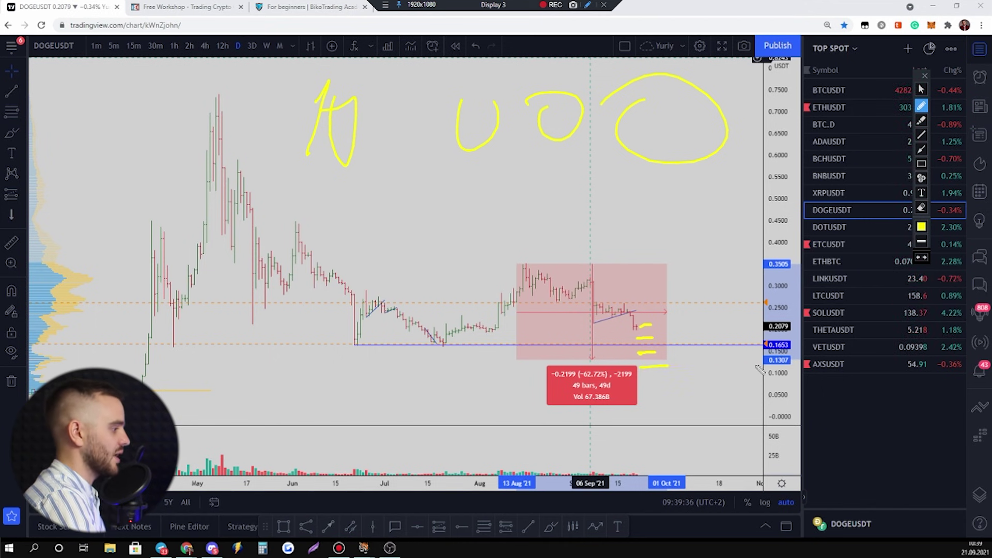
pyautogui.moveTo(641, 327); pyautogui.dragTo(643, 355)
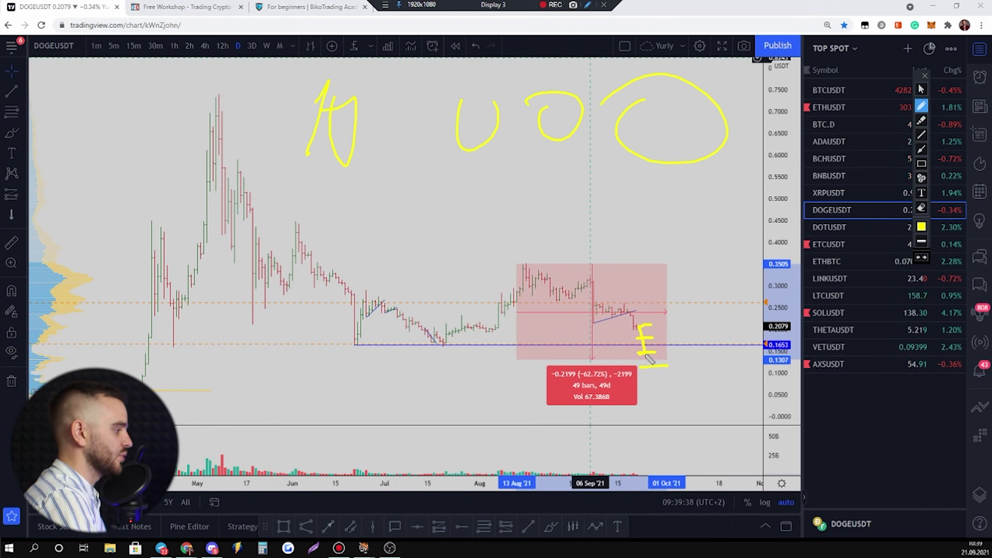
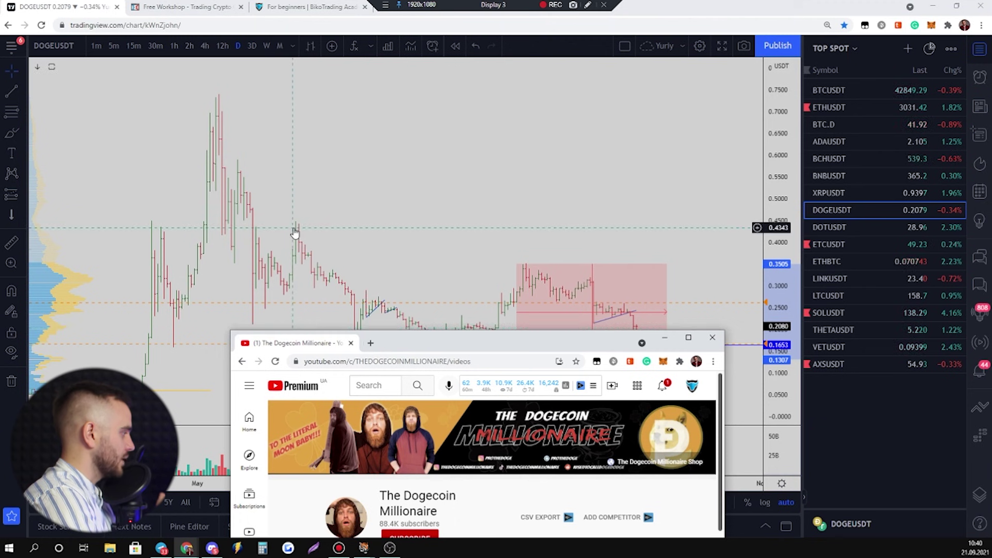
# Step: Show early-2021 DOGEUSDT history, review the video list of The Dogecoin Millionaire YouTube channel and return to the chart
pyautogui.moveTo(326, 215); pyautogui.dragTo(532, 219)
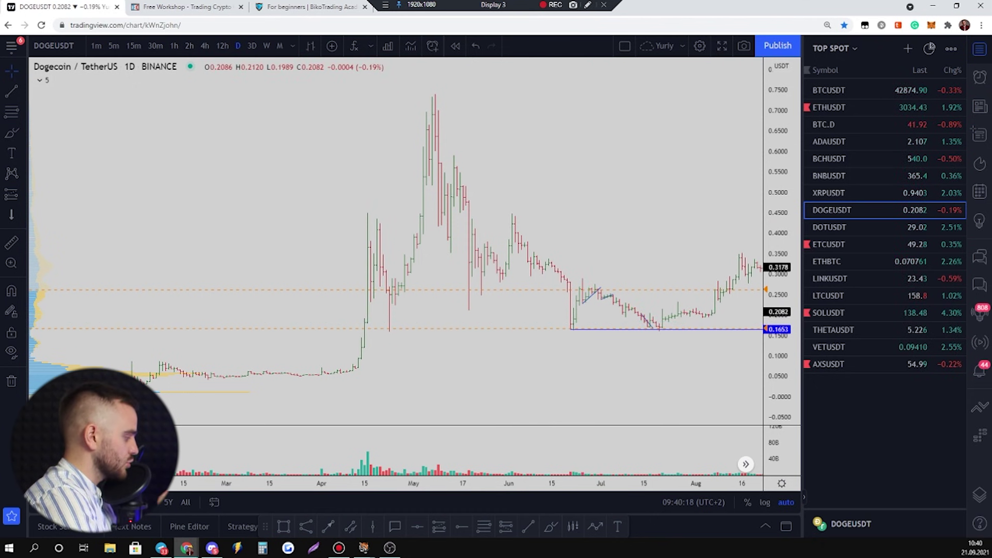
pyautogui.moveTo(187, 548)
pyautogui.click(243, 504)
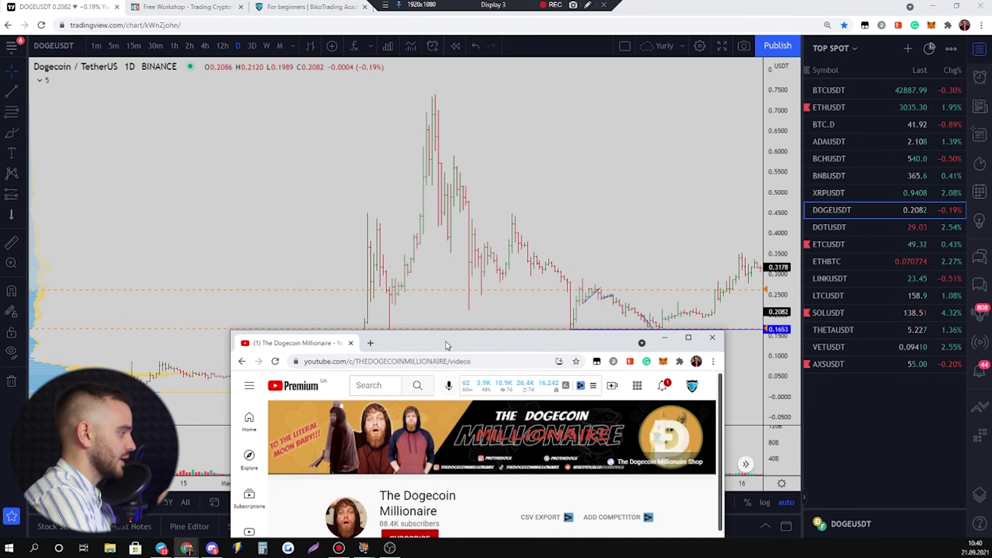
pyautogui.moveTo(447, 345); pyautogui.dragTo(394, 117)
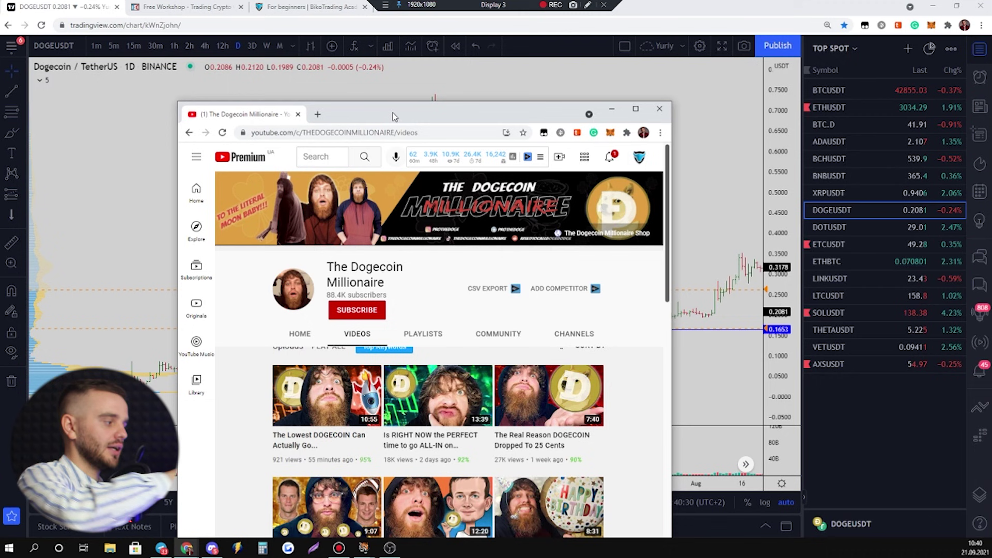
pyautogui.scroll(-4, 470, 276)
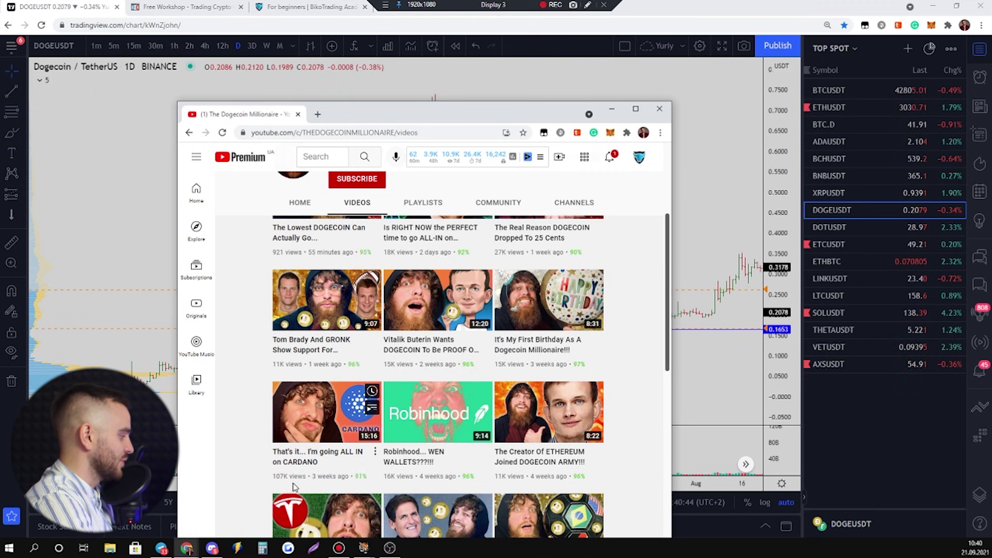
pyautogui.click(712, 196)
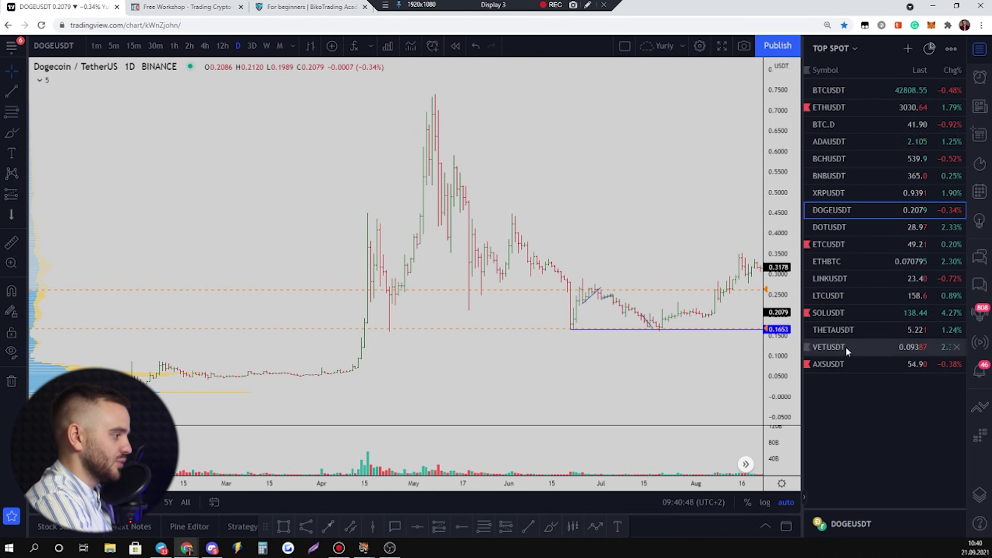
# Step: Load ADAUSDT from the TOP SPOT watchlist and set the chart to the weekly timeframe
pyautogui.click(830, 142)
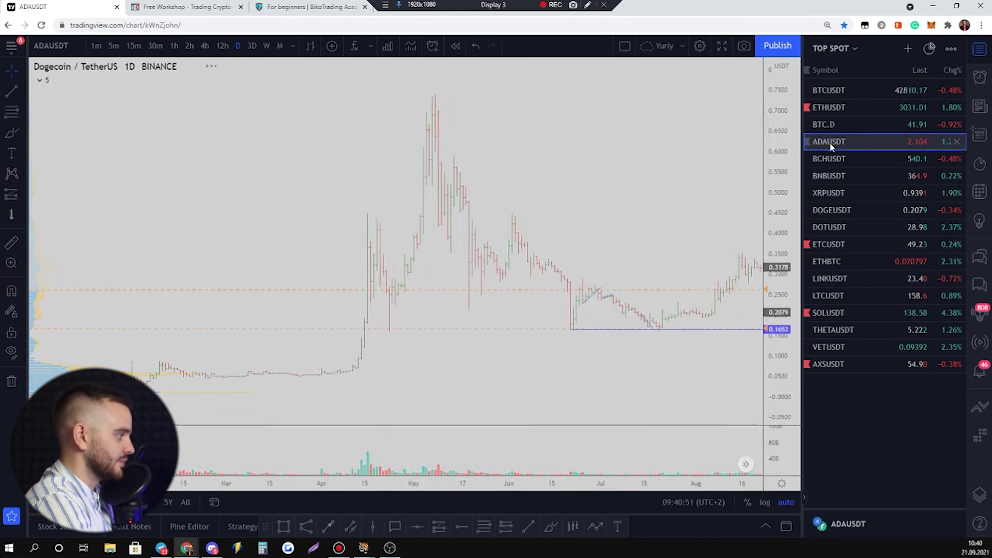
pyautogui.moveTo(650, 162); pyautogui.dragTo(295, 210)
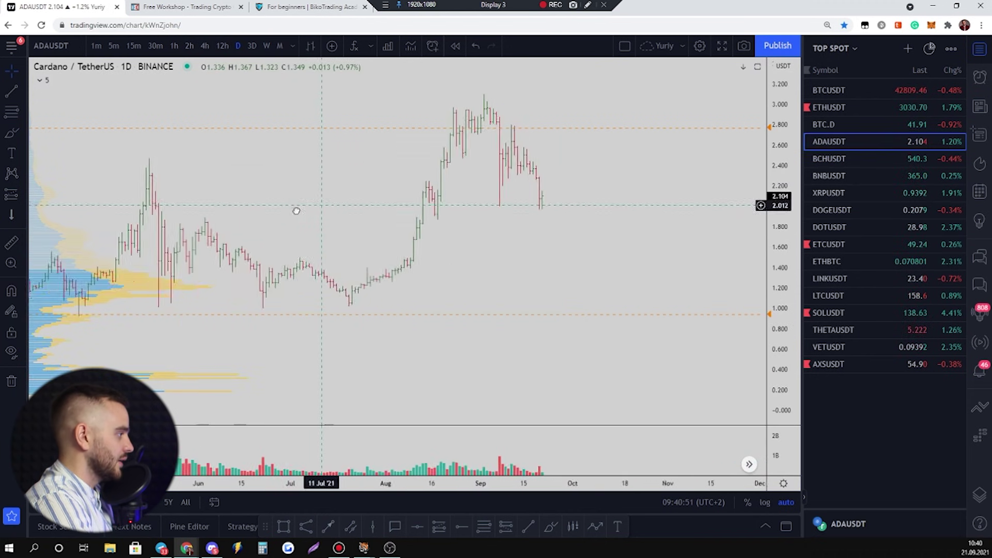
pyautogui.click(252, 47)
pyautogui.click(266, 46)
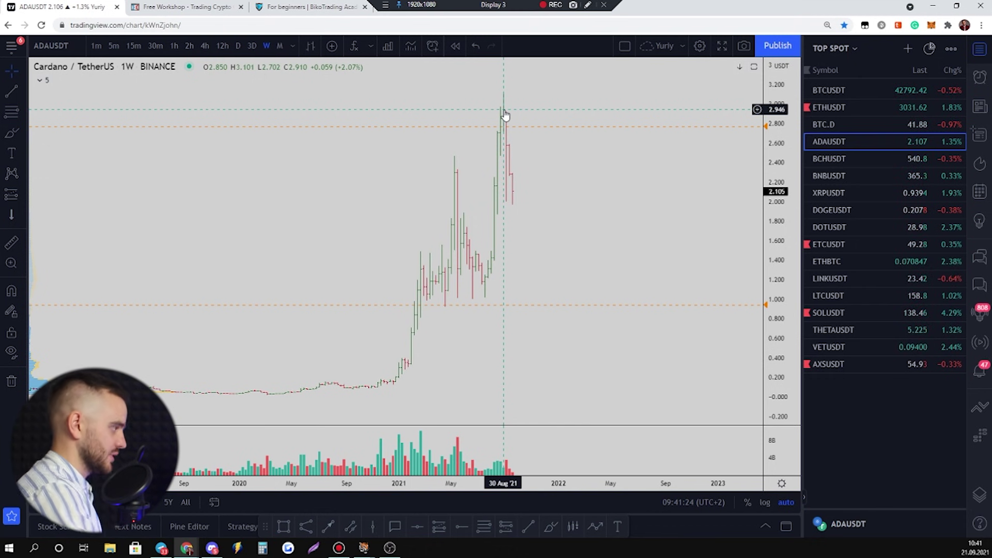
pyautogui.press('1')
pyautogui.press('Escape')
pyautogui.moveTo(496, 5); pyautogui.dragTo(341, 5)
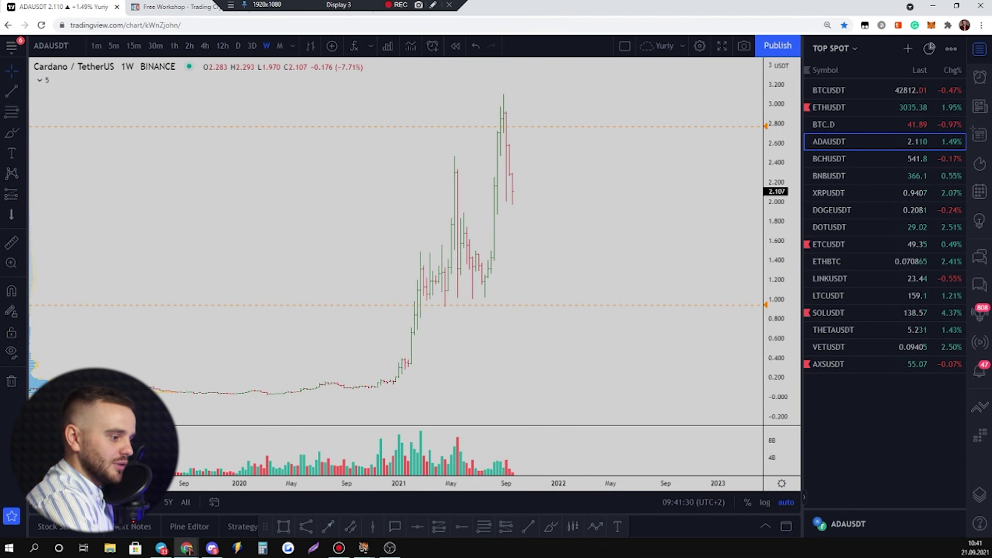
# Step: Look through The Dogecoin Millionaire's YouTube videos once more and return to the Cardano weekly chart
pyautogui.click(187, 548)
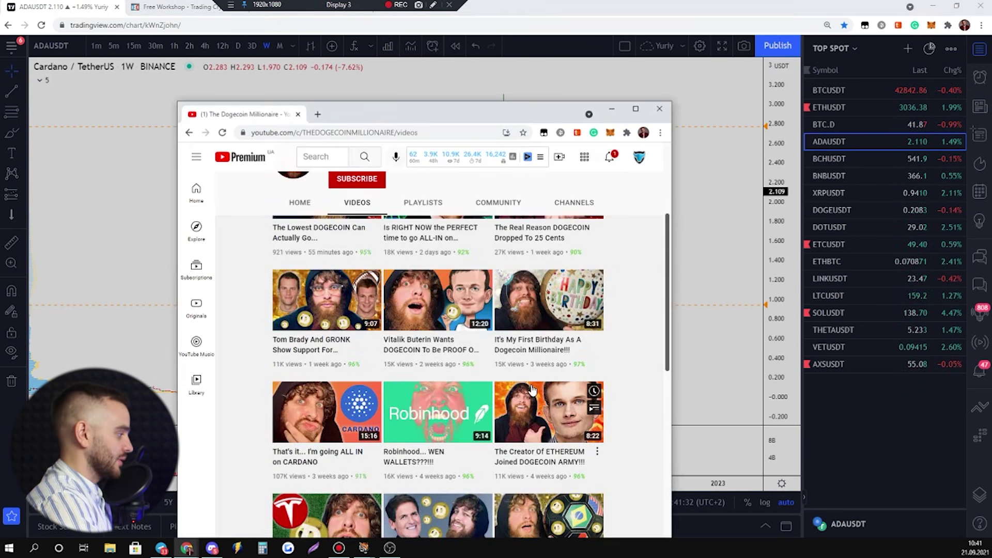
pyautogui.scroll(-3, 533, 394)
pyautogui.scroll(5, 533, 394)
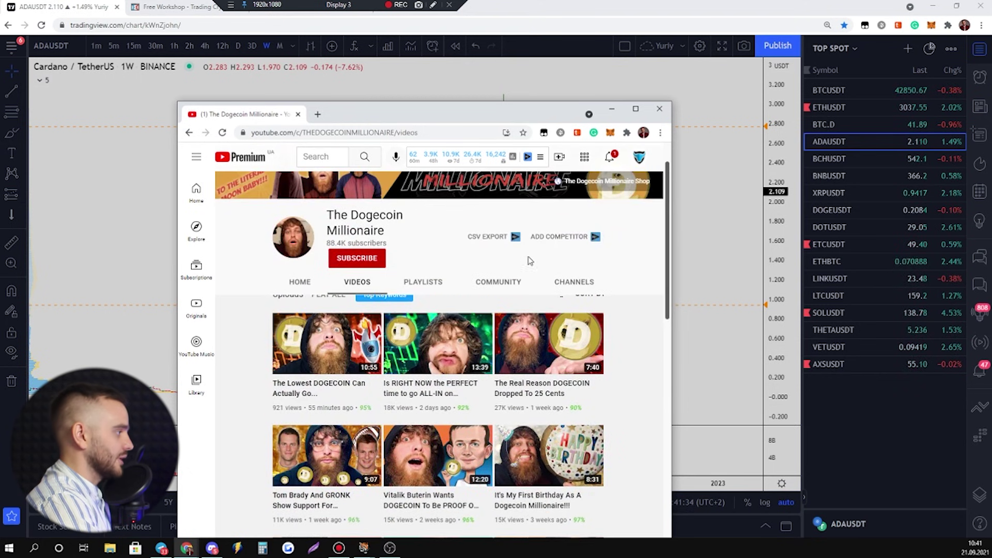
pyautogui.click(611, 110)
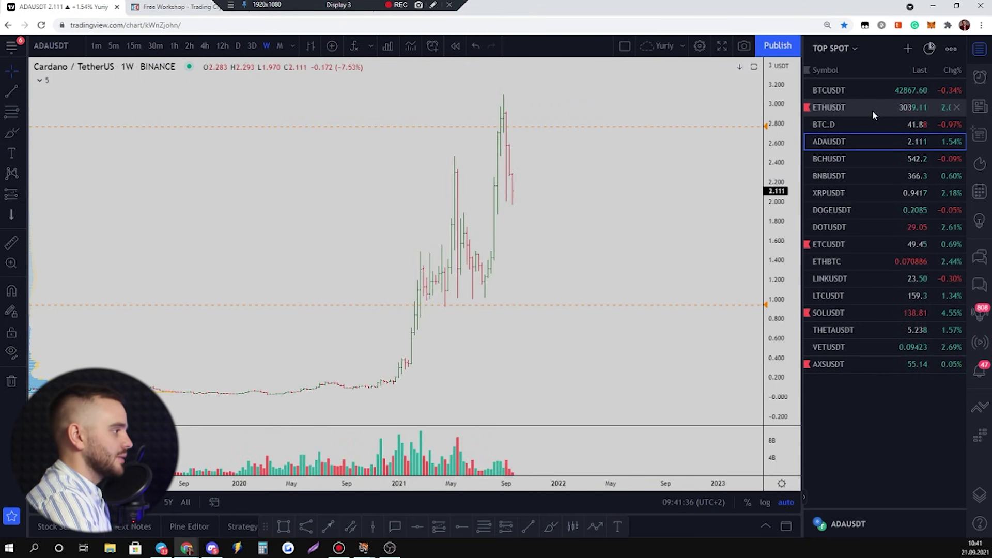
# Step: Load DOGEUSDT from the TOP SPOT watchlist and set the chart to the 4-hour timeframe, showing price history since June
pyautogui.click(845, 210)
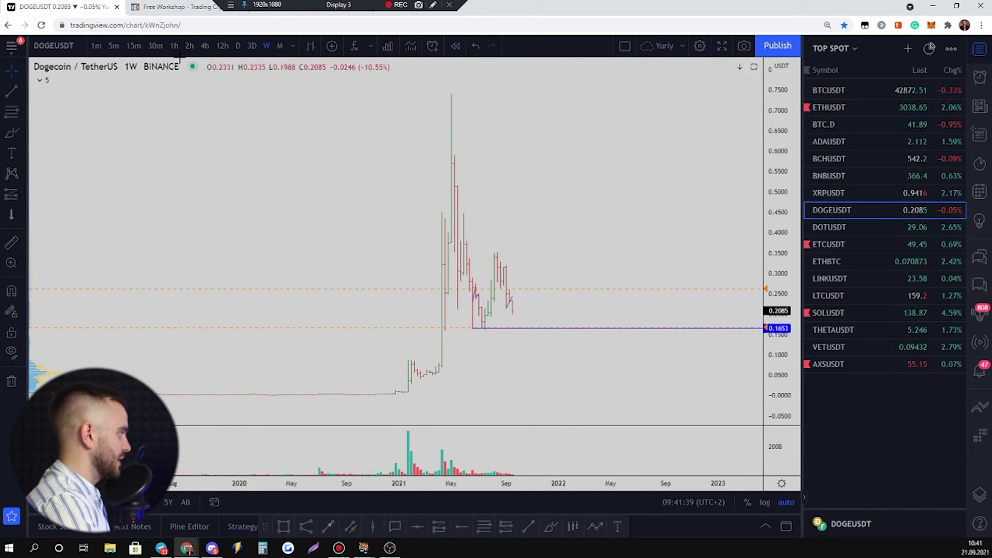
pyautogui.click(133, 45)
pyautogui.click(155, 45)
pyautogui.click(204, 46)
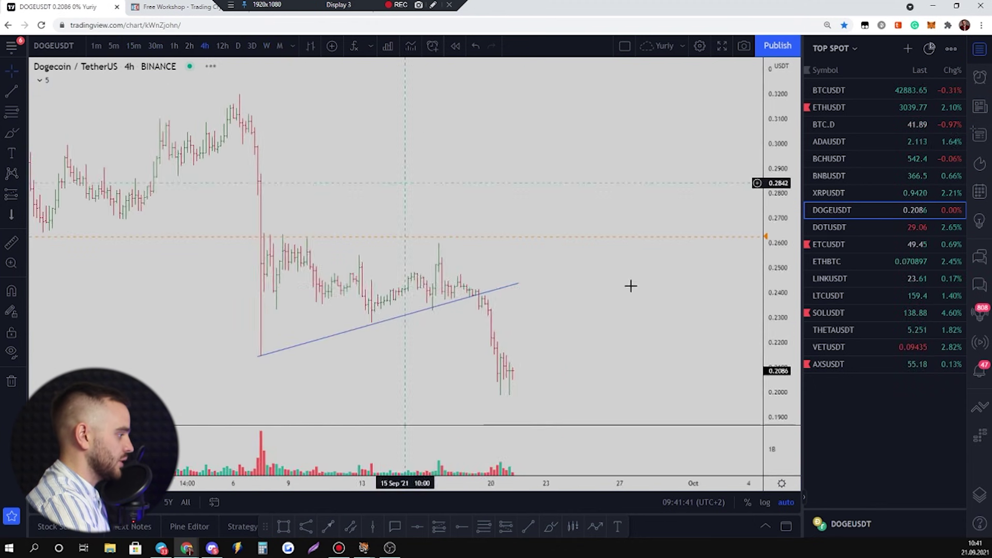
pyautogui.scroll(-6, 656, 303)
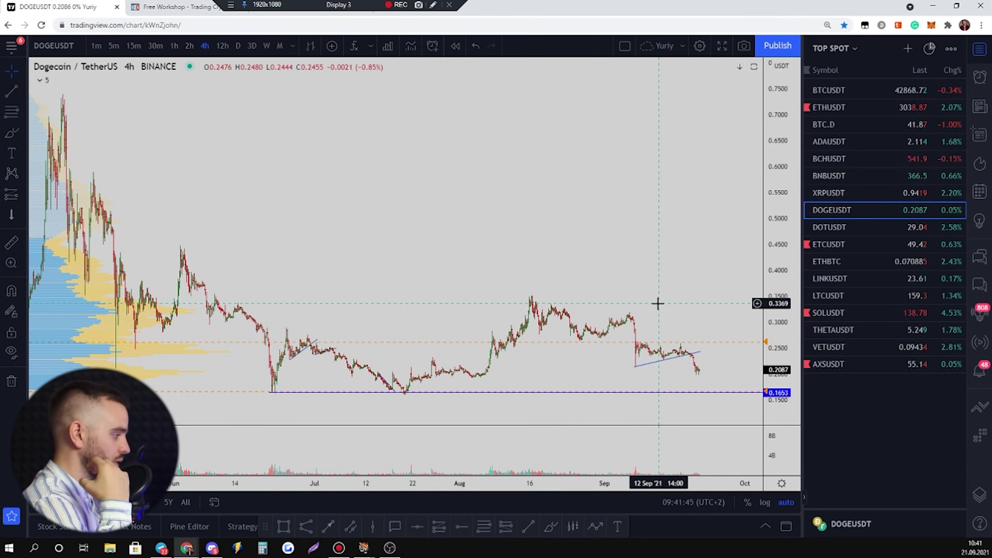
pyautogui.scroll(5, 657, 304)
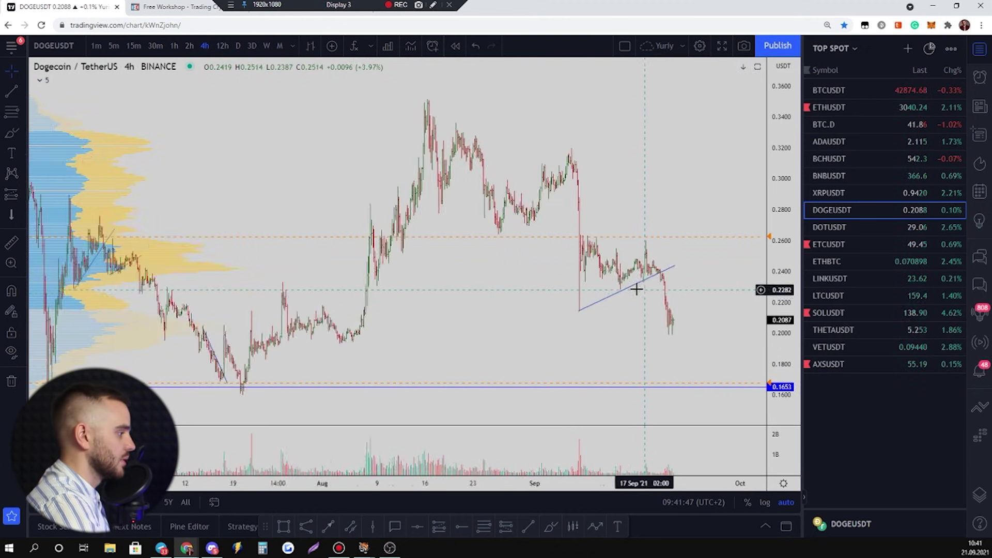
pyautogui.moveTo(739, 293); pyautogui.dragTo(647, 137)
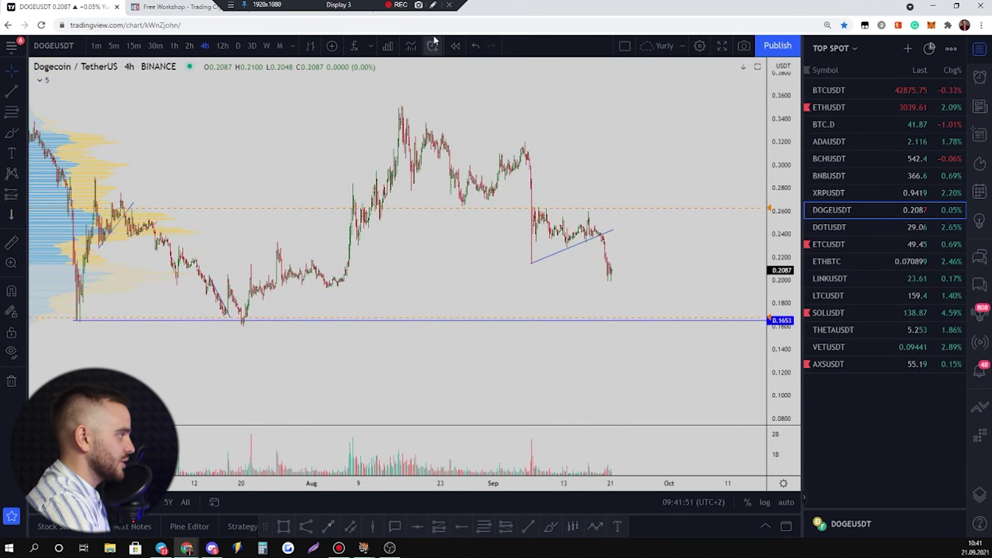
# Step: Sketch short yellow levels below the latest Dogecoin bar and a steep rising line out of them, and clear the annotations
pyautogui.click(434, 5)
pyautogui.moveTo(620, 269); pyautogui.dragTo(645, 268)
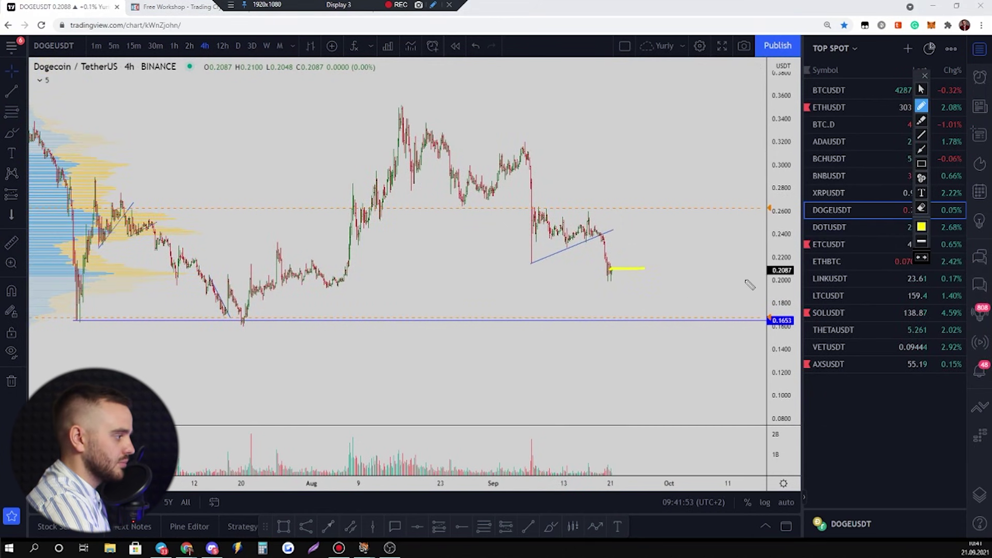
pyautogui.moveTo(614, 331); pyautogui.dragTo(634, 331)
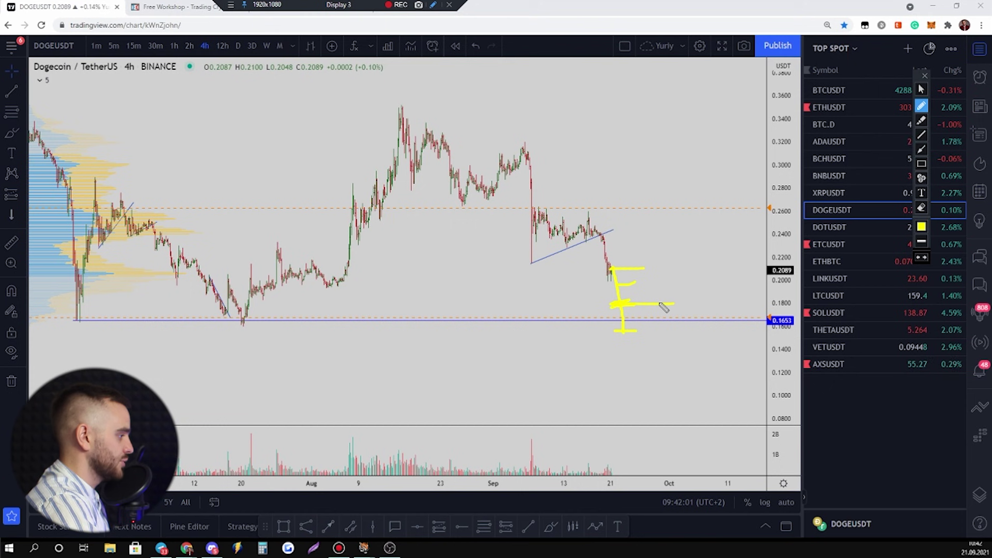
pyautogui.moveTo(630, 324); pyautogui.dragTo(678, 163)
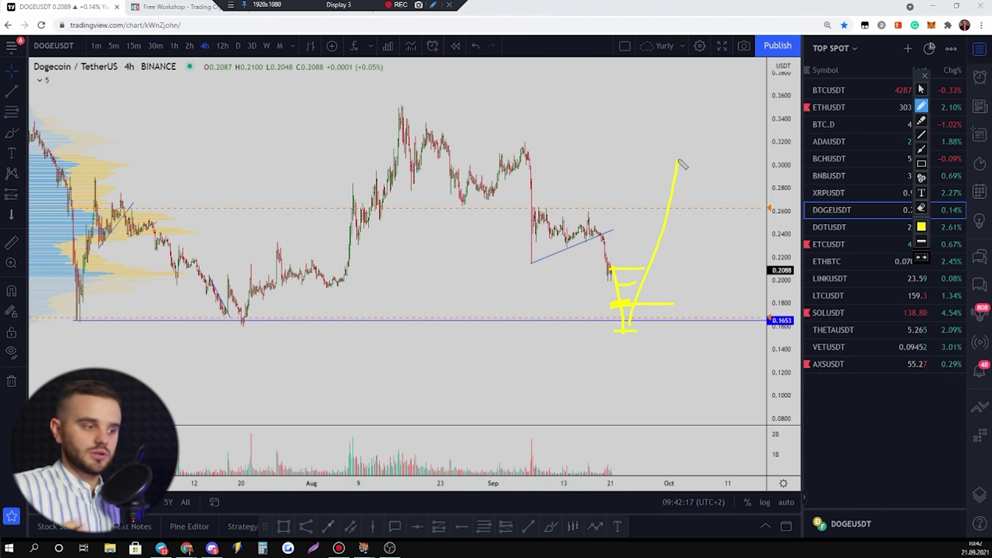
pyautogui.press('Escape')
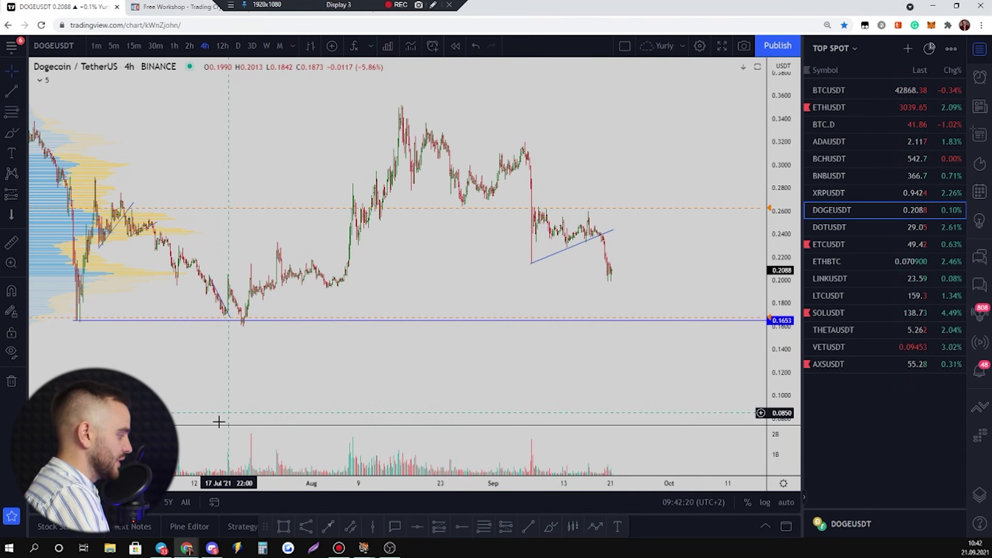
# Step: Review the ADA plan in Discord's crypto_trading-plans channel and the recent posts of the Biko_Trading Academy channel in Telegram
pyautogui.click(212, 548)
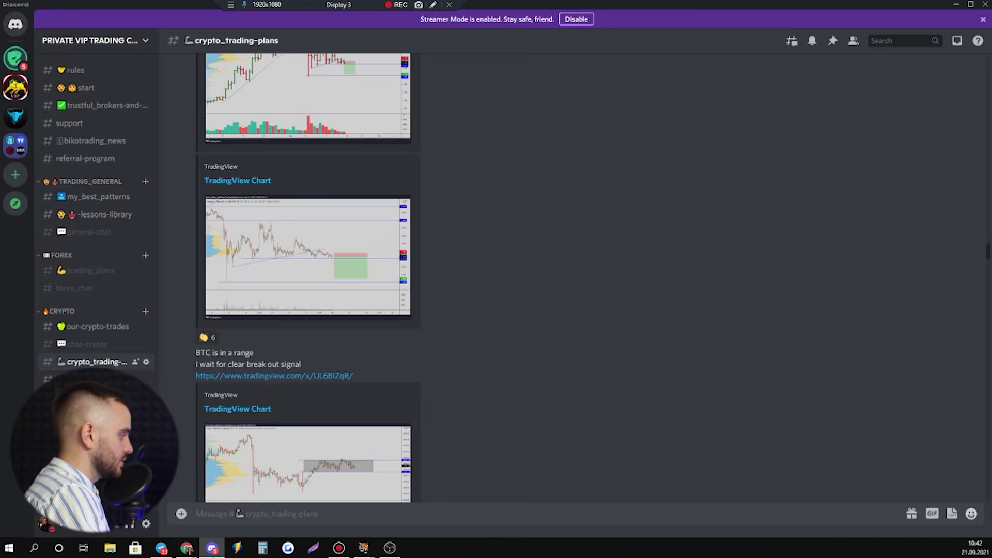
pyautogui.scroll(10, 467, 371)
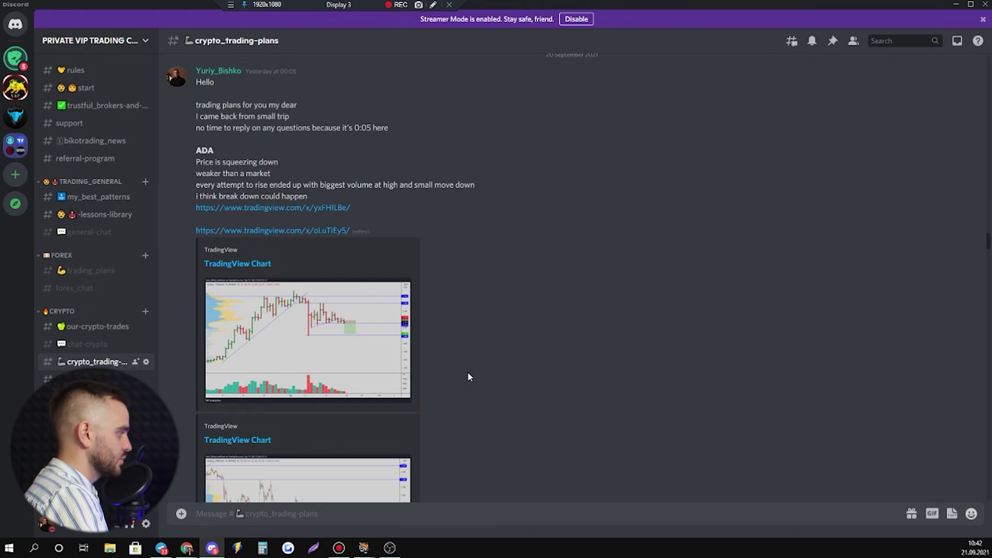
pyautogui.click(164, 549)
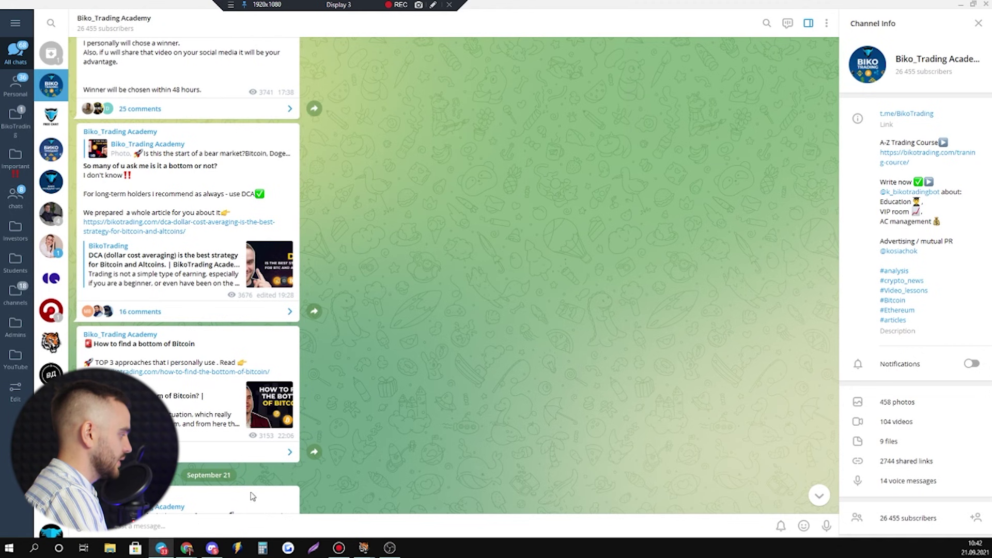
pyautogui.scroll(-6, 314, 399)
pyautogui.scroll(7, 316, 396)
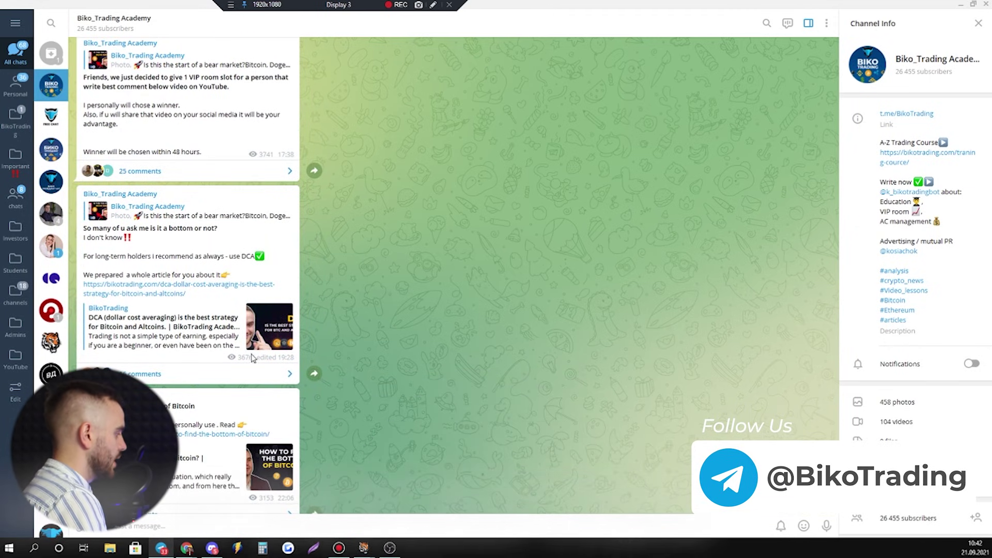
pyautogui.scroll(-1, 321, 380)
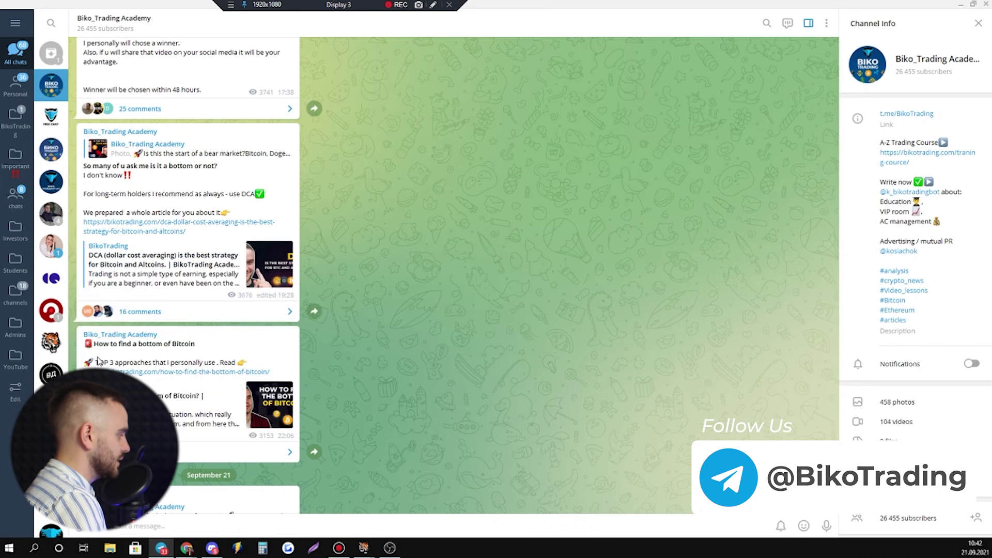
# Step: Open the linked article on how to find the bottom of Bitcoin and read down to the third option's trend line example
pyautogui.click(171, 374)
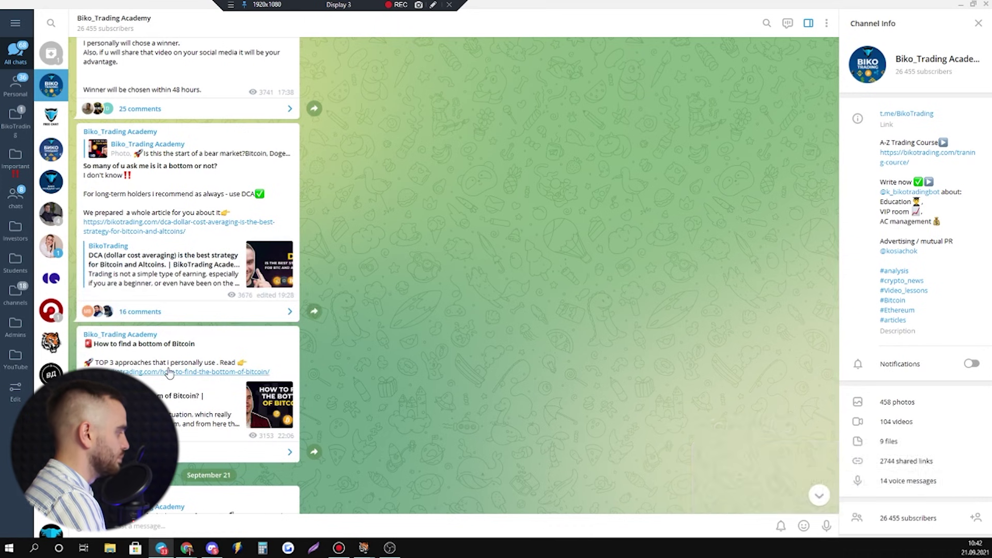
pyautogui.scroll(-10, 469, 326)
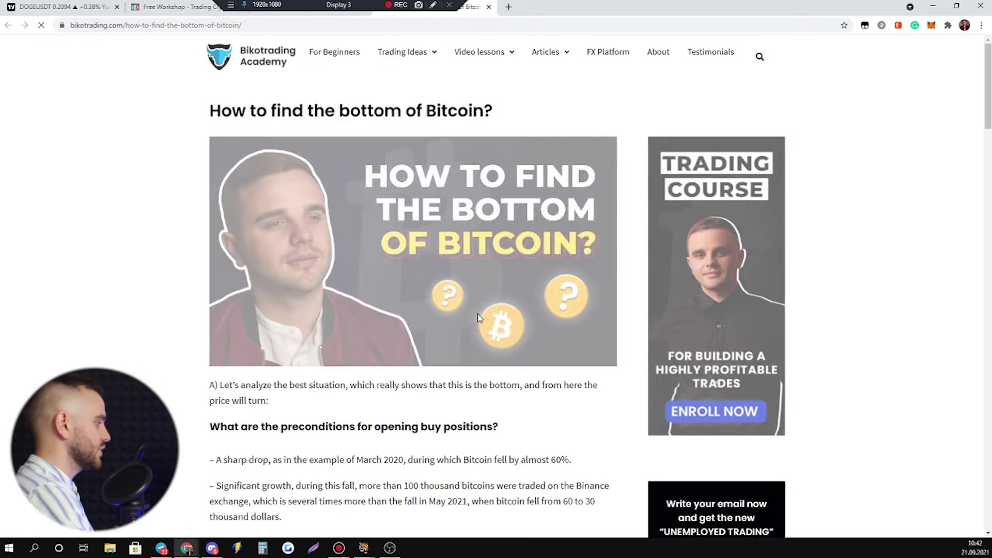
pyautogui.scroll(-15, 485, 293)
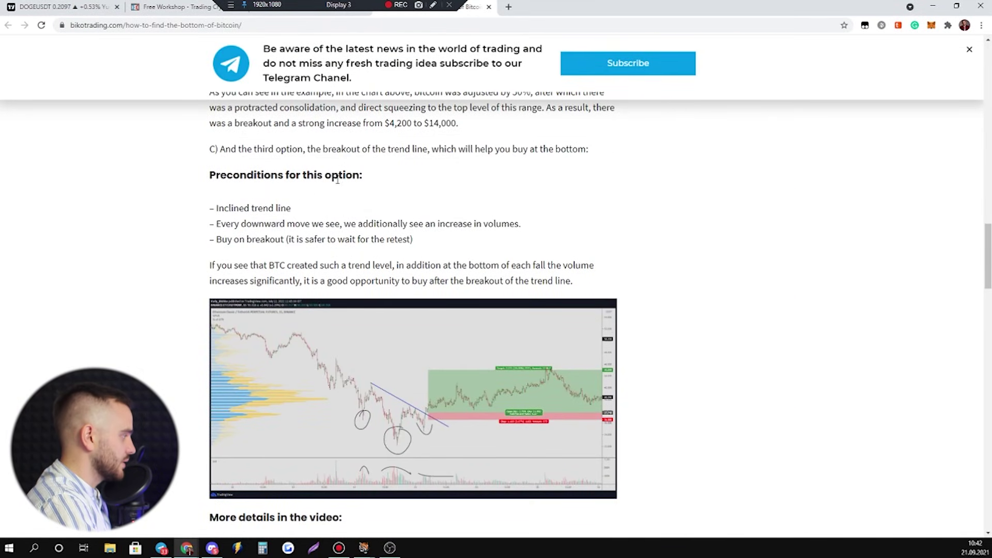
pyautogui.scroll(-1, 328, 321)
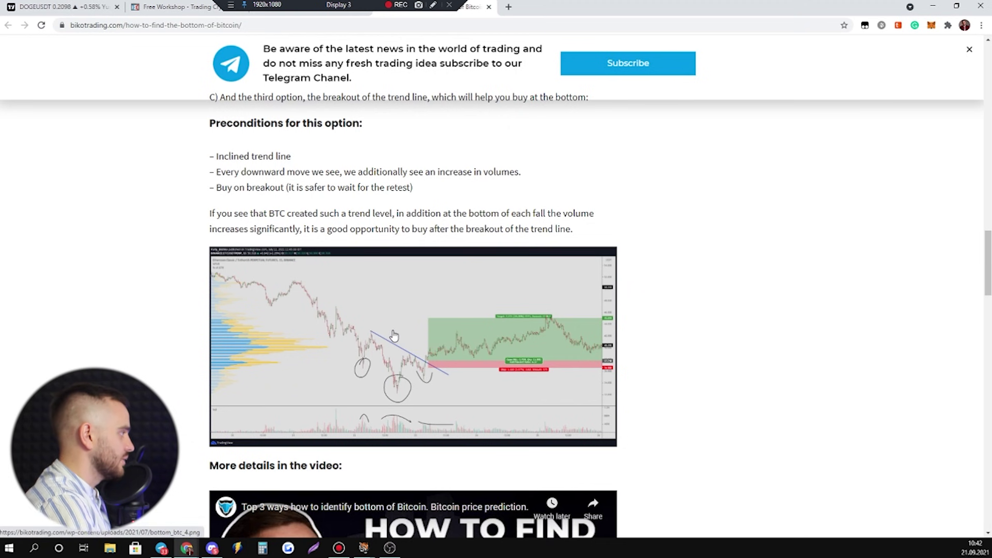
# Step: Enlarge the article's trend line breakout chart, mark its three lows and descending trend line in yellow, and close the enlarged image
pyautogui.click(420, 340)
pyautogui.hotkey('ctrl', 'shift', 'd')
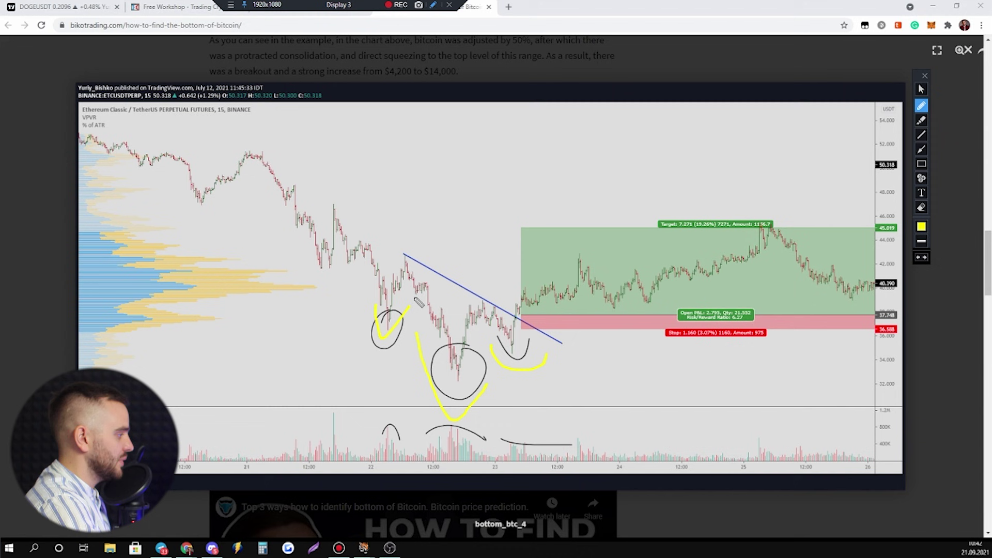
pyautogui.moveTo(402, 262); pyautogui.dragTo(631, 351)
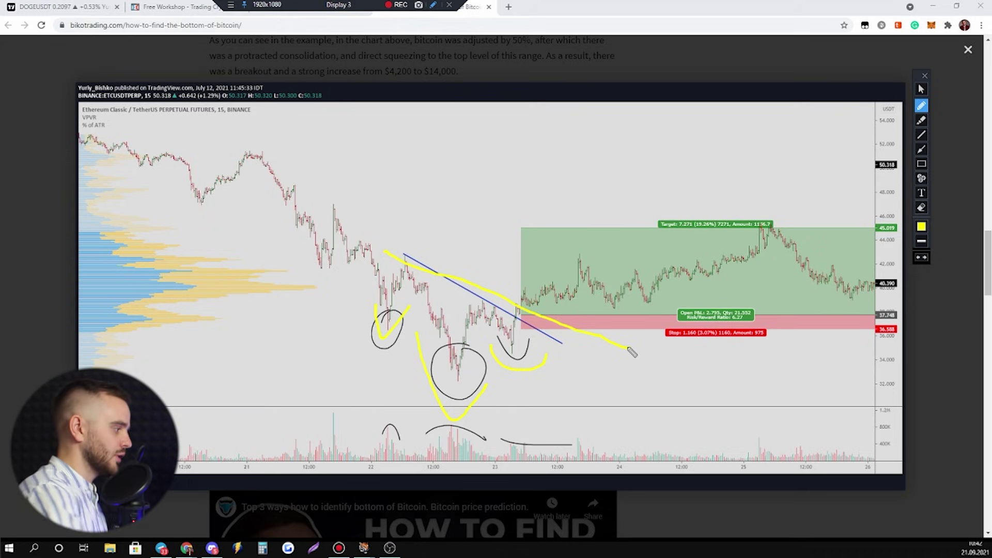
pyautogui.hotkey('ctrl', 'shift', 'd')
pyautogui.press('Escape')
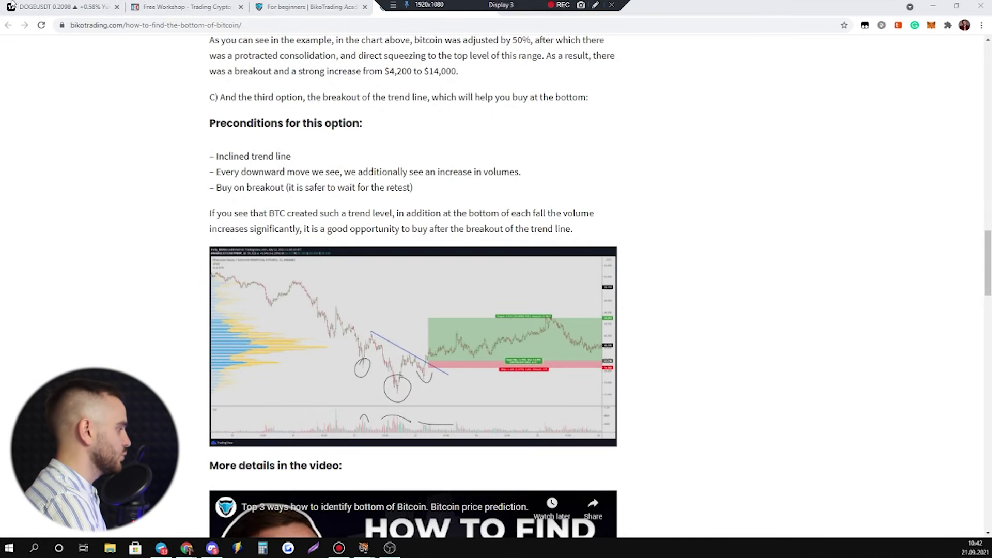
# Step: Return to the DOGEUSDT chart, set it to the 1-hour timeframe and reset the price scale to fit the recent bars
pyautogui.click(11, 5)
pyautogui.scroll(5, 654, 282)
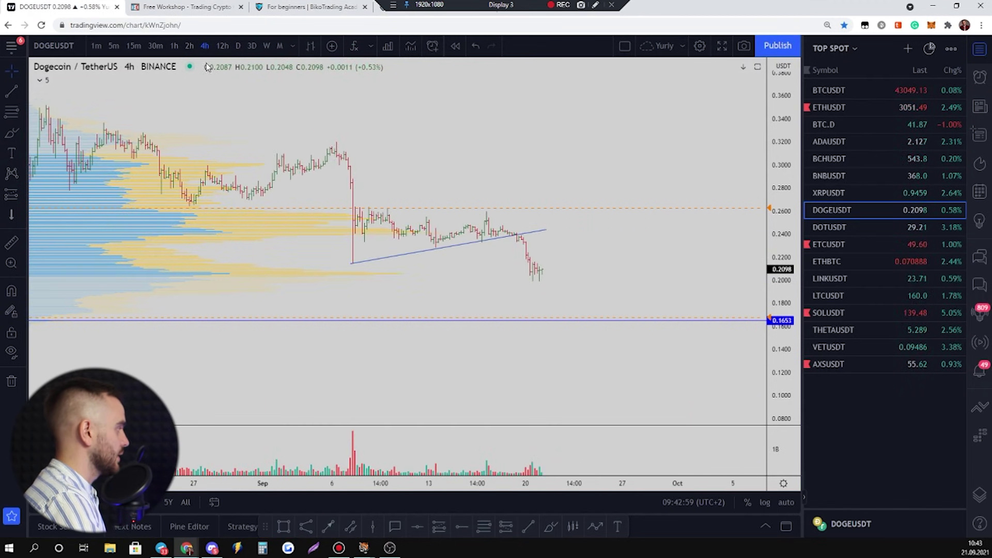
pyautogui.click(174, 45)
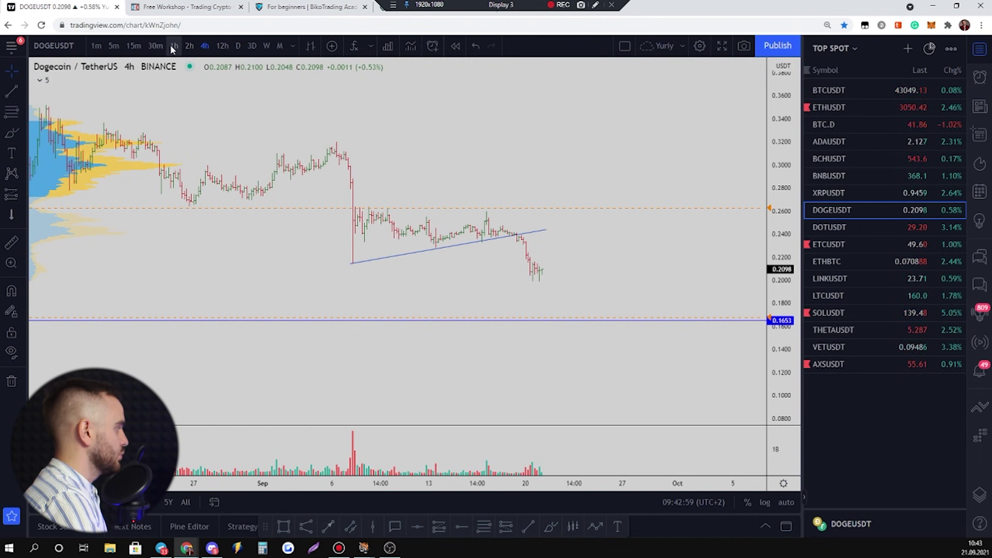
pyautogui.doubleClick(782, 194)
pyautogui.scroll(5, 689, 284)
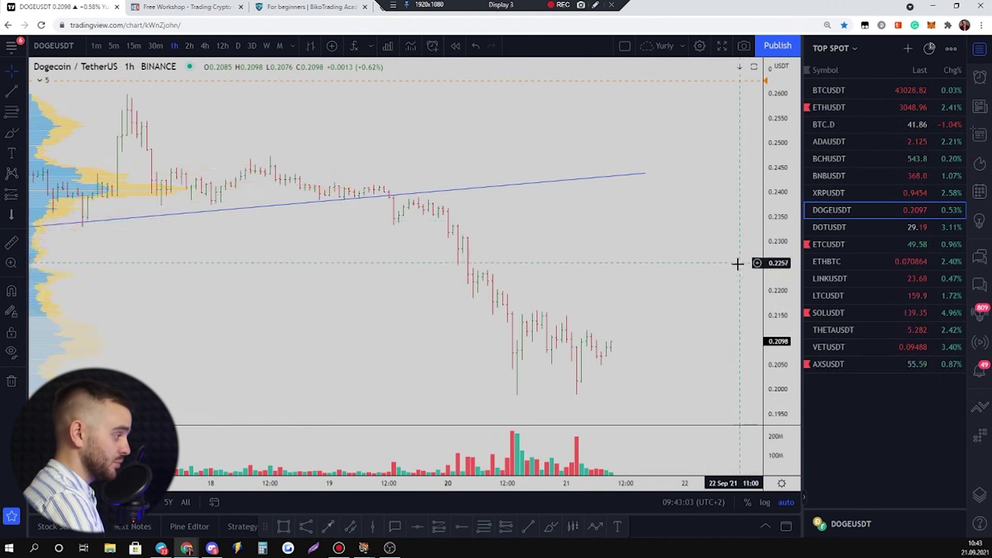
pyautogui.scroll(-4, 600, 257)
# Step: Draw a descending trend line above the latest Dogecoin highs, from about 0.2166 on 20 September to 23 September
pyautogui.click(529, 525)
pyautogui.click(448, 307)
pyautogui.click(696, 371)
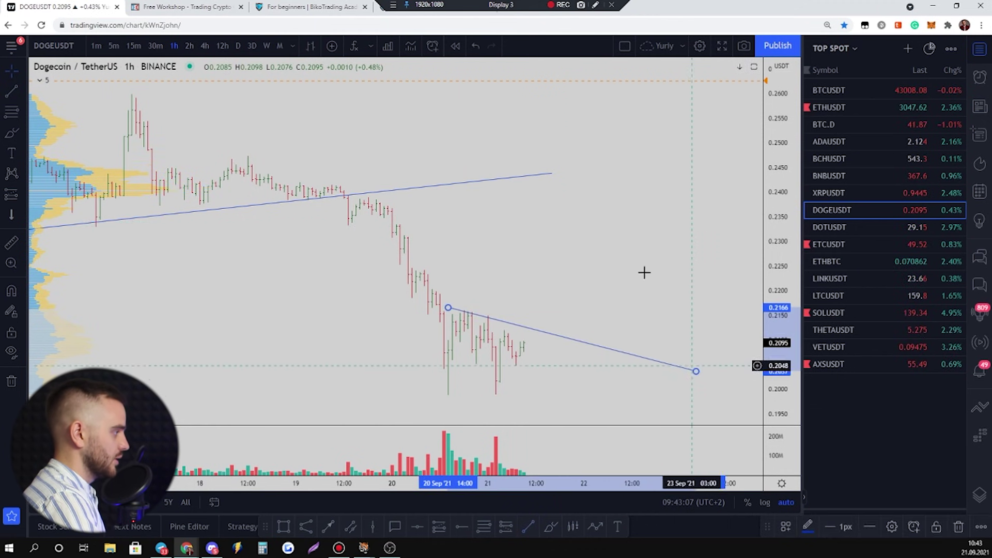
pyautogui.click(645, 272)
# Step: Sketch yellow marks under the two recent lows and a zigzag path ending in an upward breakout arrow, and clear the annotations
pyautogui.click(595, 4)
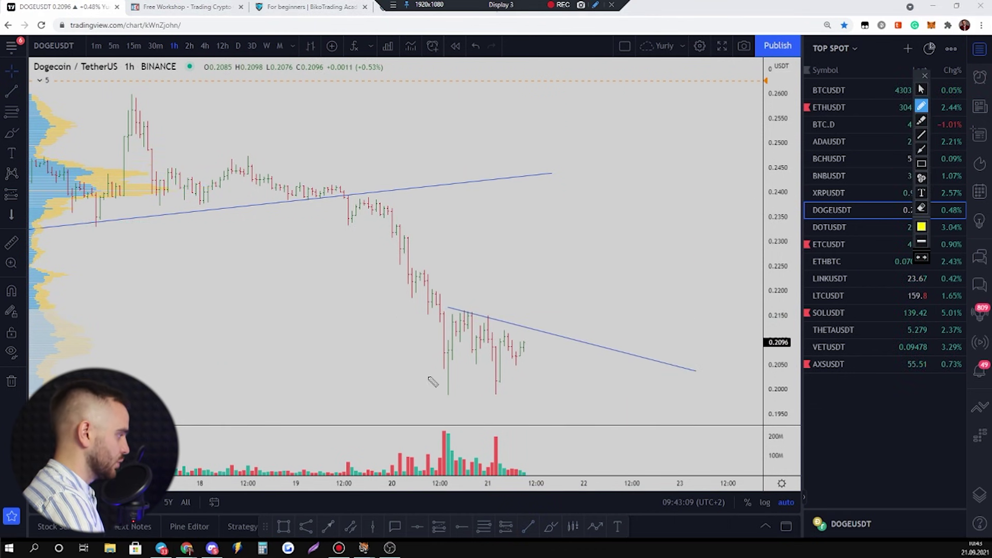
pyautogui.moveTo(432, 378); pyautogui.dragTo(451, 398)
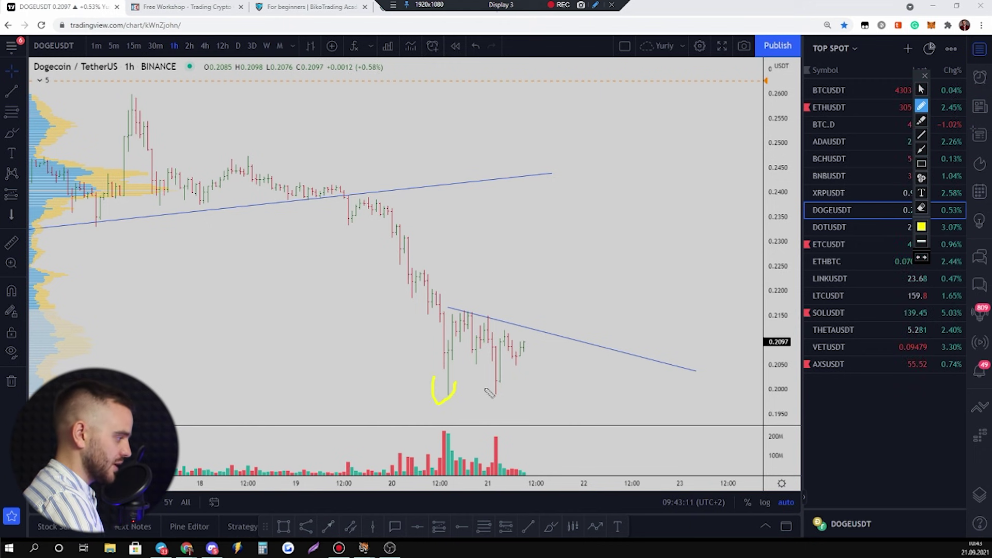
pyautogui.moveTo(522, 356)
pyautogui.mouseDown()
pyautogui.moveTo(531, 343)
pyautogui.moveTo(576, 376)
pyautogui.moveTo(595, 371)
pyautogui.mouseUp()
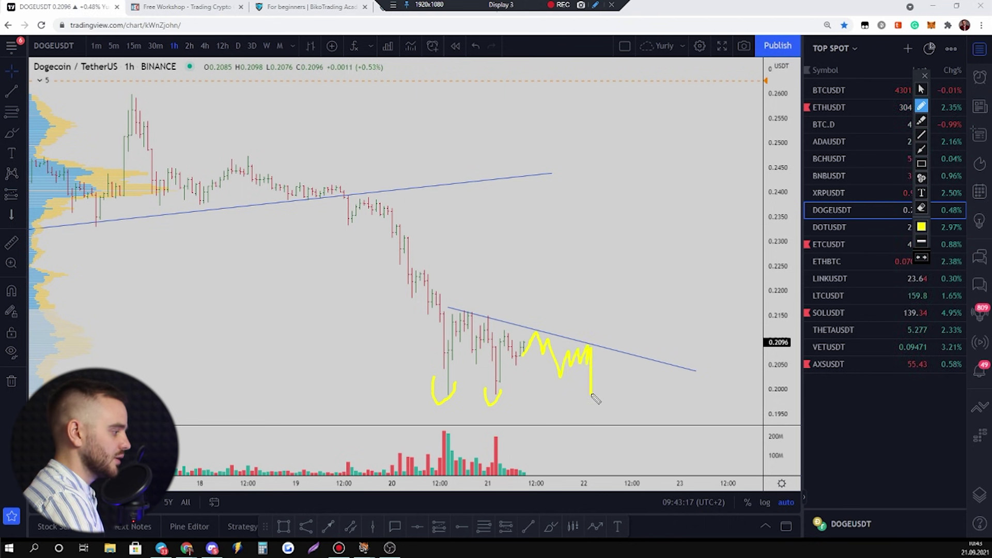
pyautogui.moveTo(595, 398)
pyautogui.mouseDown()
pyautogui.moveTo(626, 362)
pyautogui.moveTo(643, 362)
pyautogui.moveTo(671, 261)
pyautogui.mouseUp()
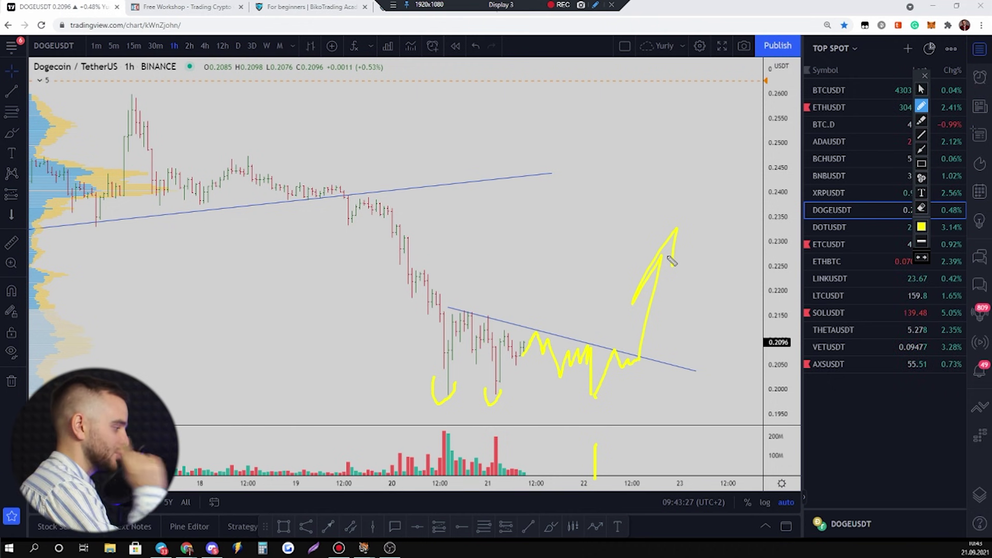
pyautogui.press('Escape')
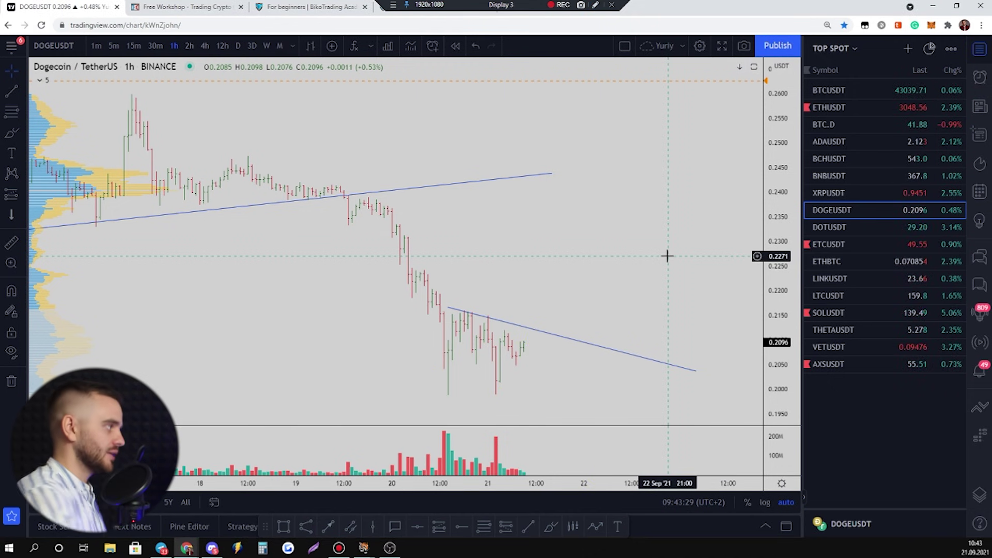
# Step: Open YouTube in a new tab, go to the BiKo Trading channel and look through its strategy playlists
pyautogui.moveTo(579, 4); pyautogui.dragTo(321, 4)
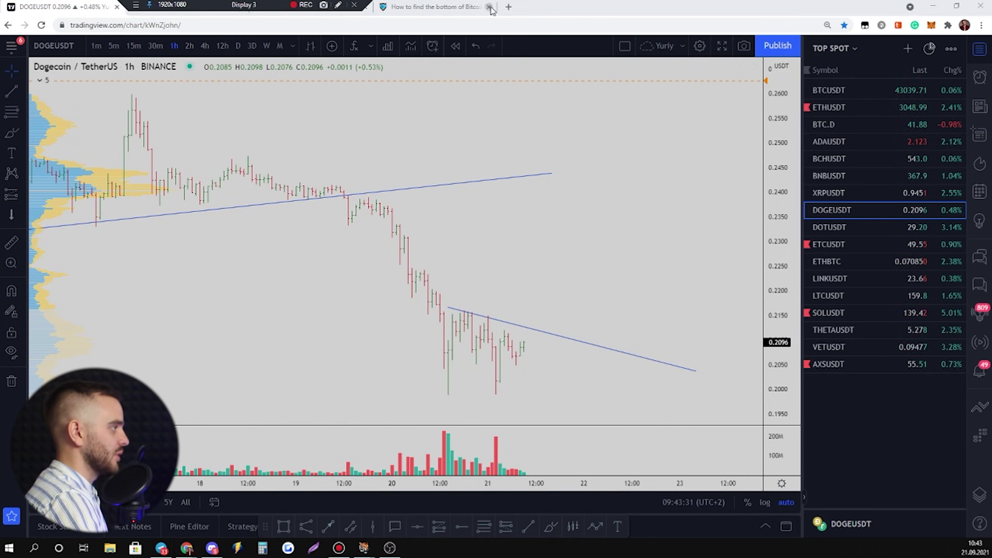
pyautogui.click(509, 6)
pyautogui.click(535, 158)
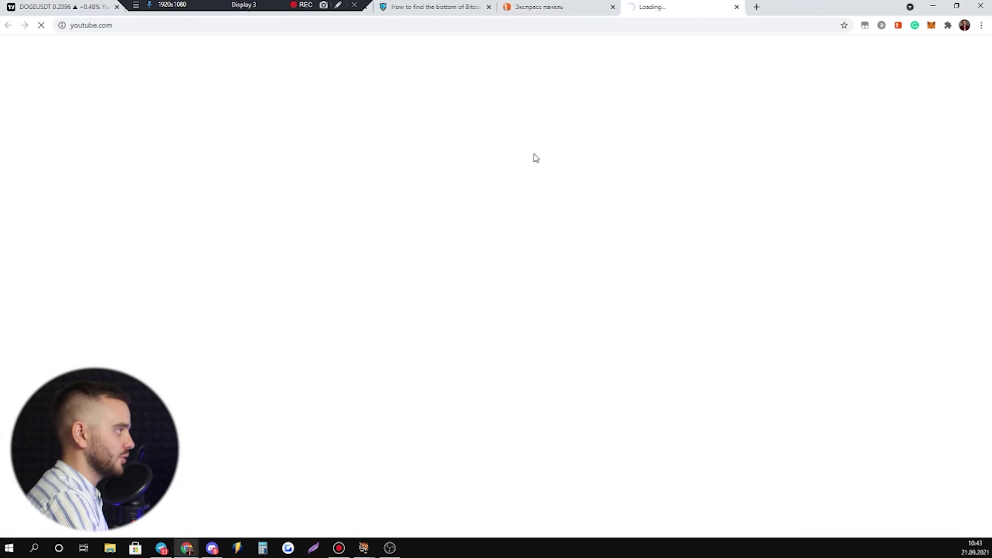
pyautogui.click(605, 8)
pyautogui.click(613, 7)
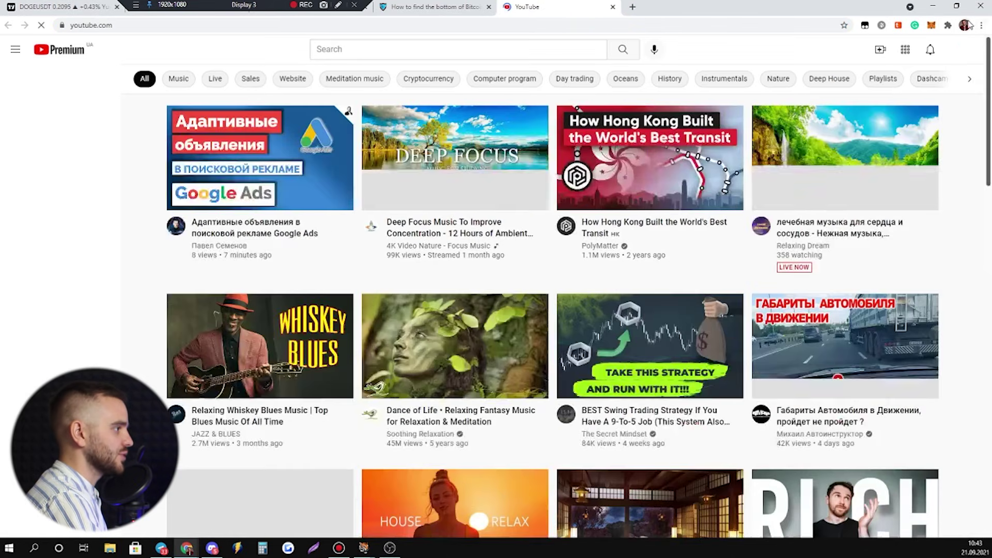
pyautogui.click(961, 50)
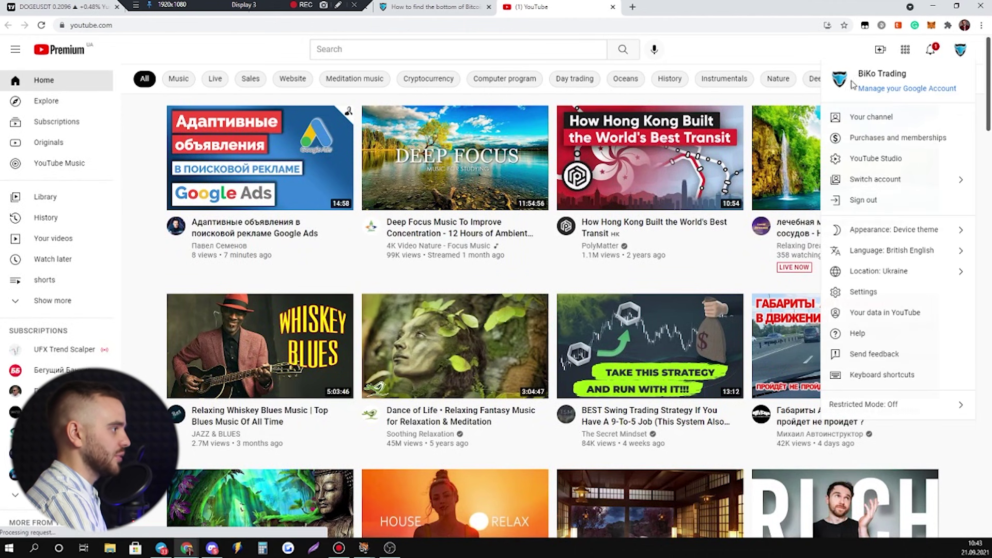
pyautogui.click(881, 118)
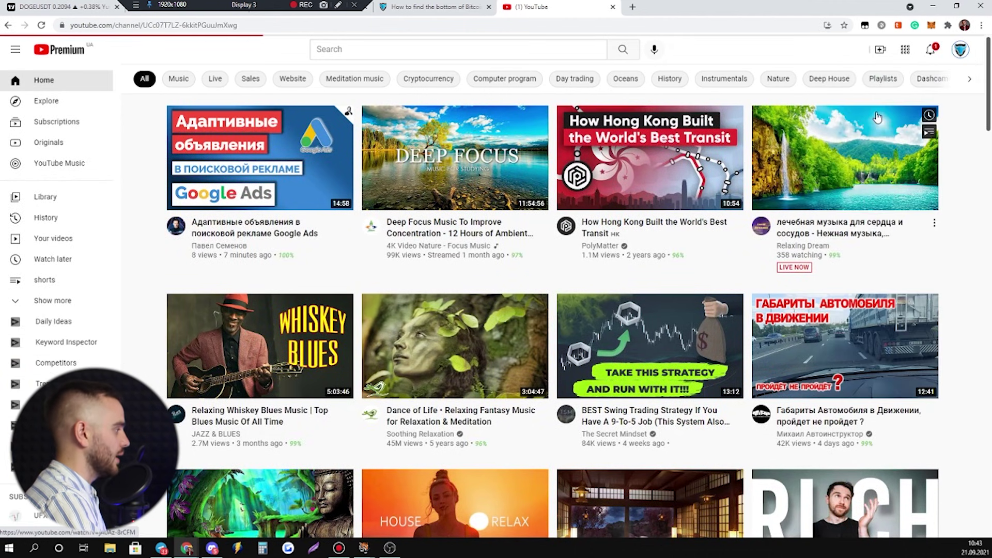
pyautogui.scroll(-12, 499, 420)
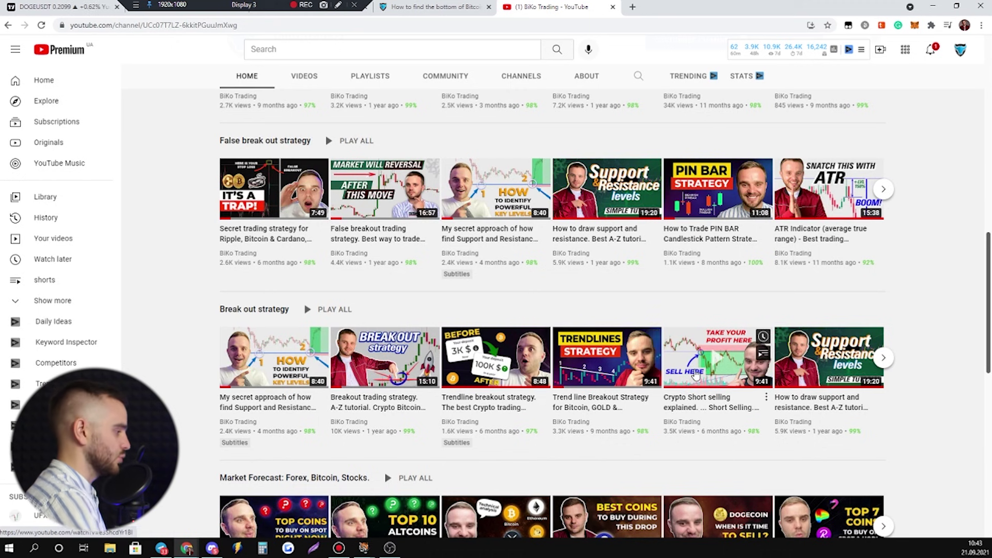
pyautogui.moveTo(218, 5); pyautogui.dragTo(476, 7)
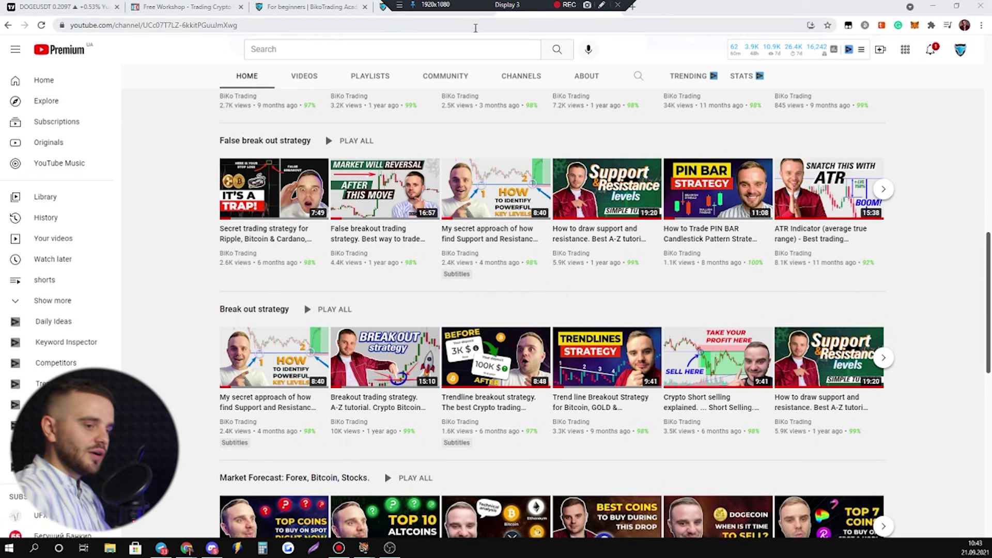